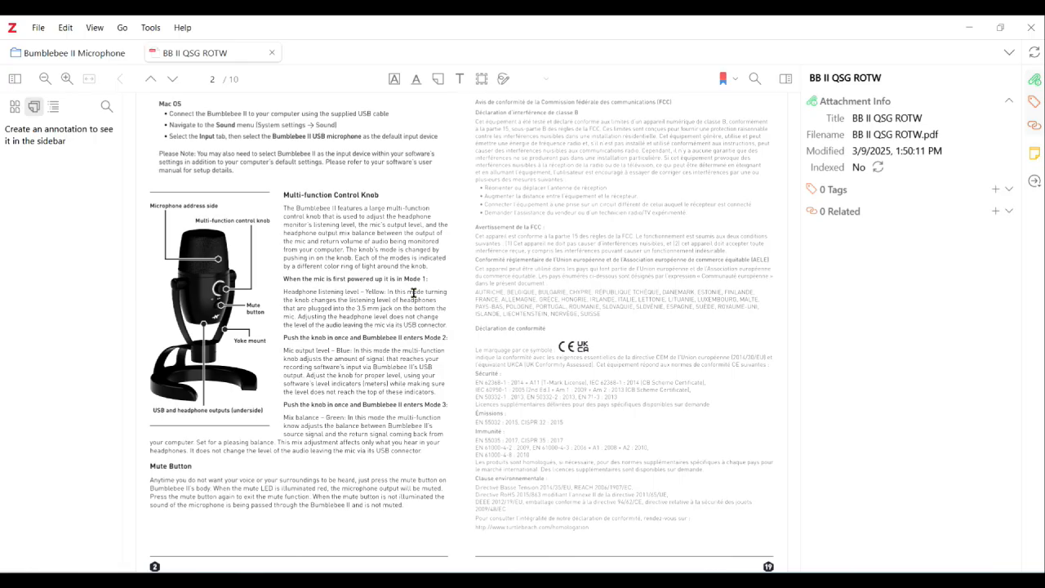
Return to the Bumblebee II Microphone collection and install the Zotero OCR add-on from the Add-on Market.
{"action": "left_click", "coordinate": [86, 53]}
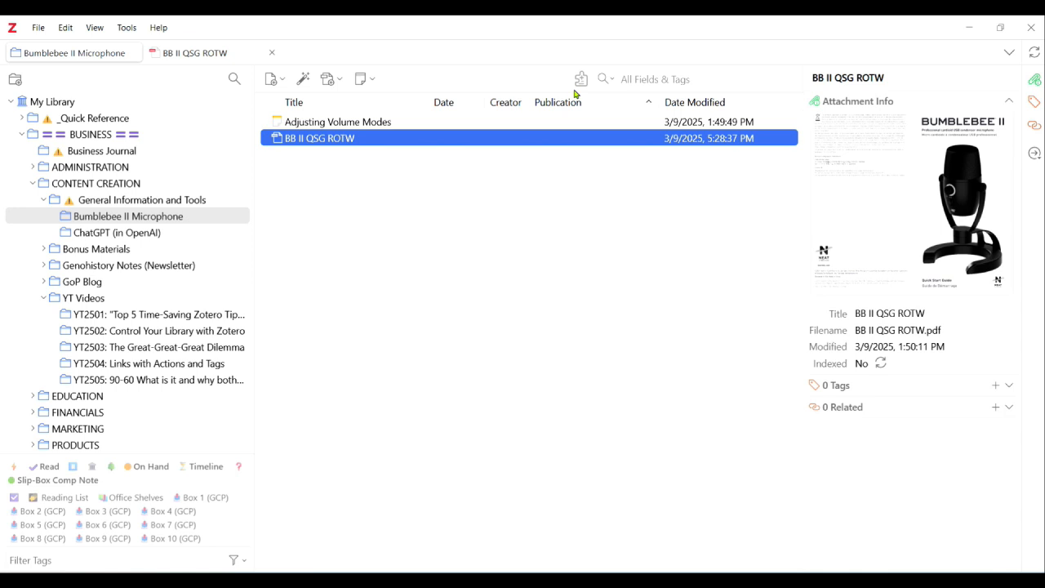
{"action": "key", "text": "alt"}
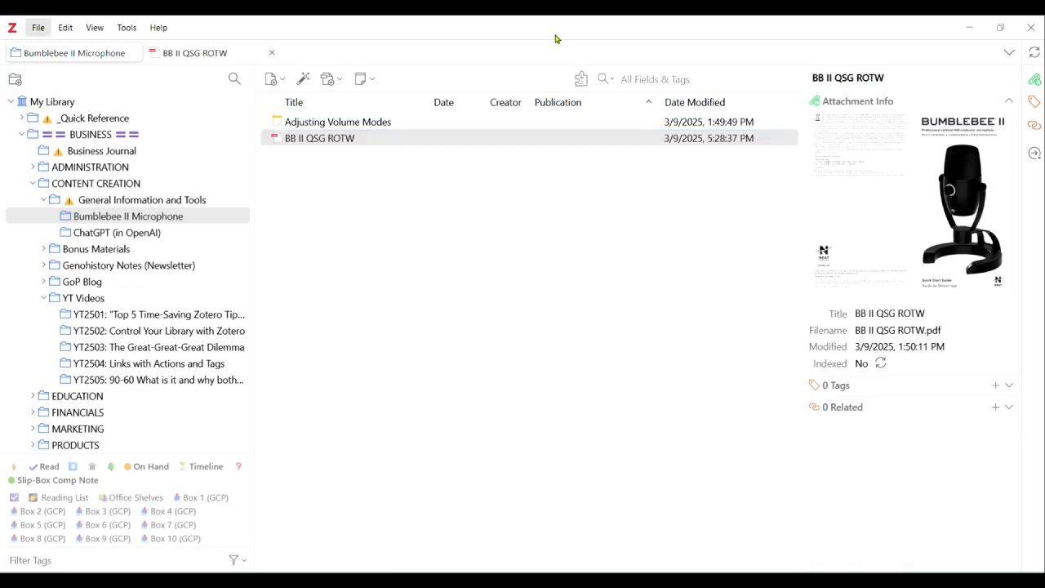
{"action": "left_click", "coordinate": [581, 79]}
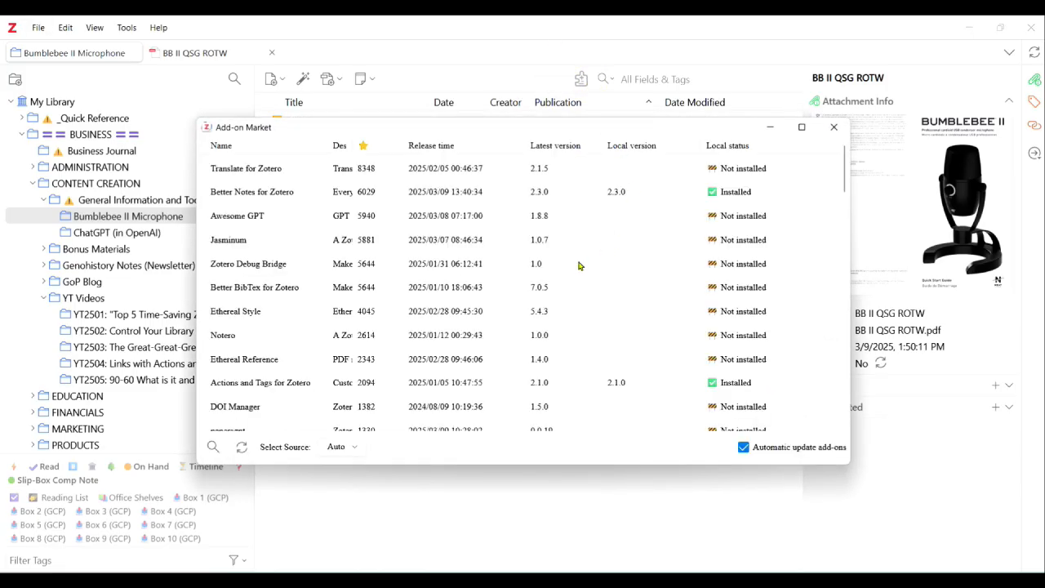
{"action": "scroll", "coordinate": [415, 204], "scroll_direction": "down", "scroll_amount": 5}
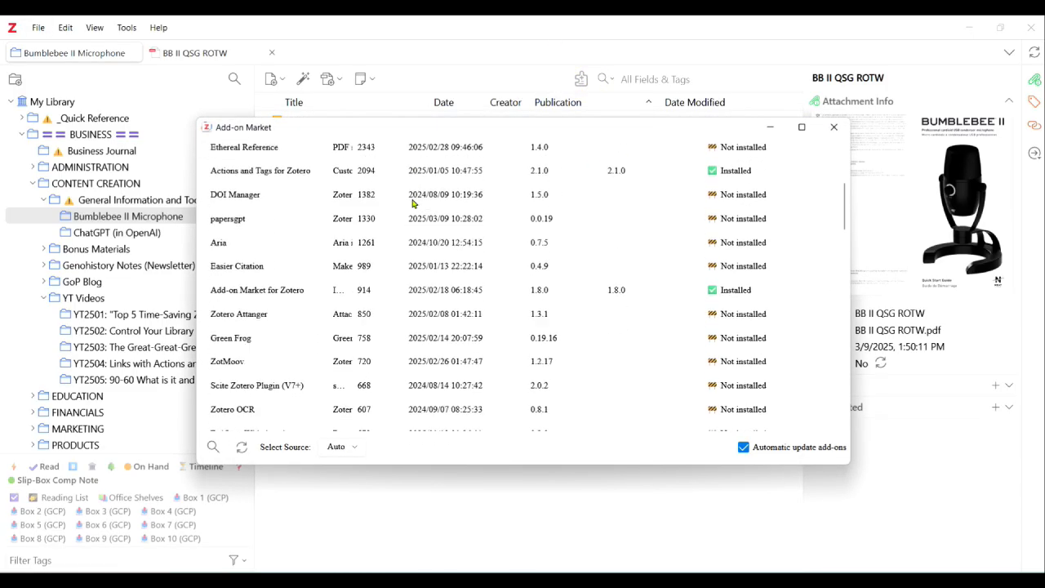
{"action": "scroll", "coordinate": [301, 268], "scroll_direction": "down", "scroll_amount": 2}
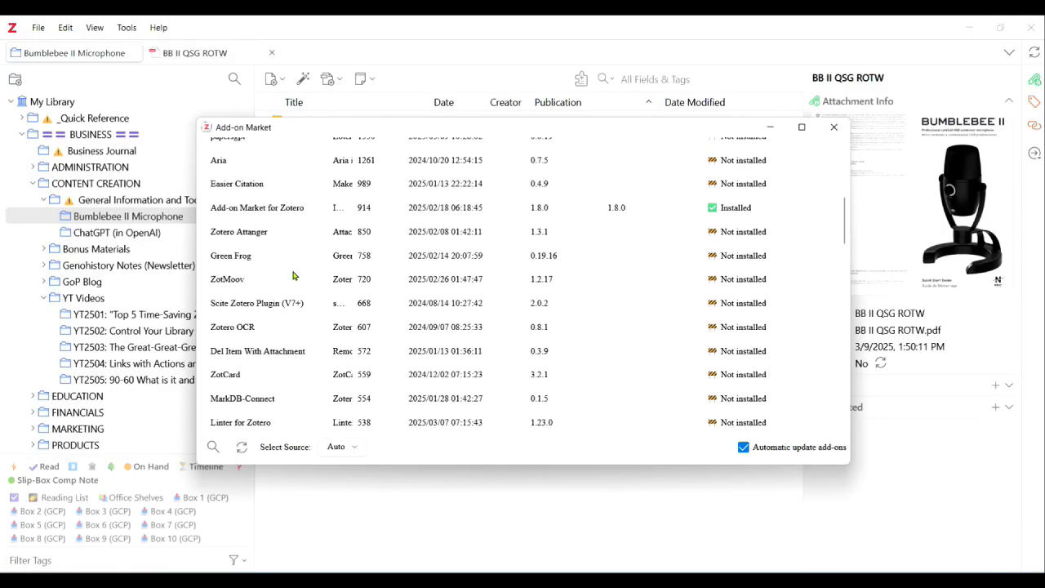
{"action": "left_click", "coordinate": [231, 329]}
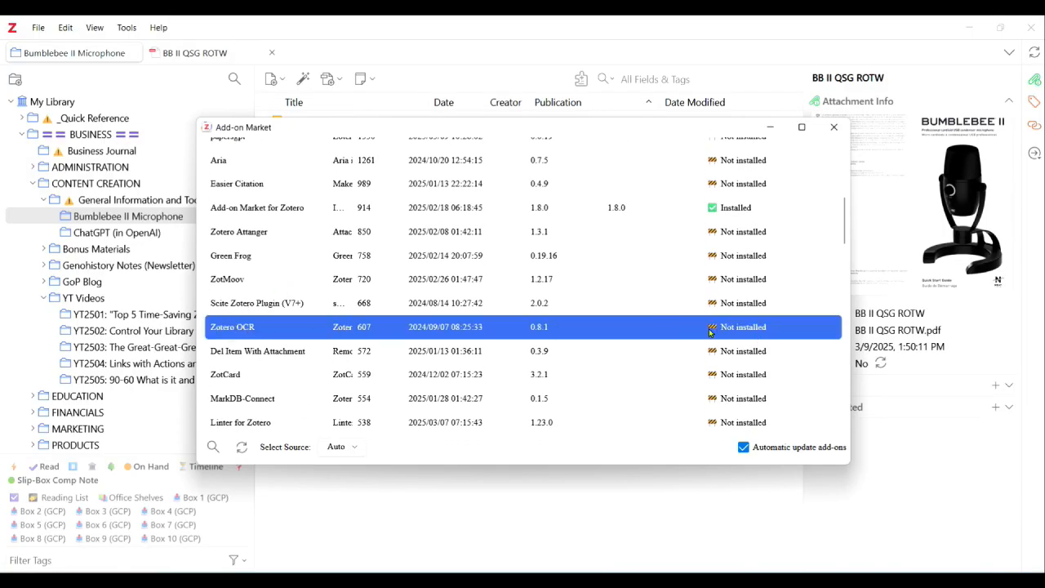
{"action": "right_click", "coordinate": [674, 333]}
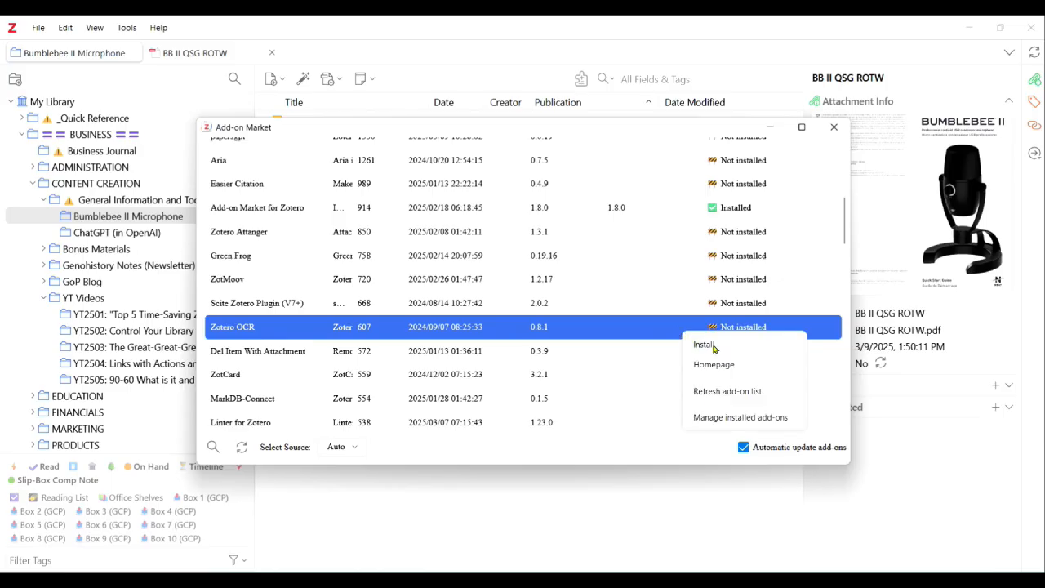
{"action": "left_click", "coordinate": [704, 344]}
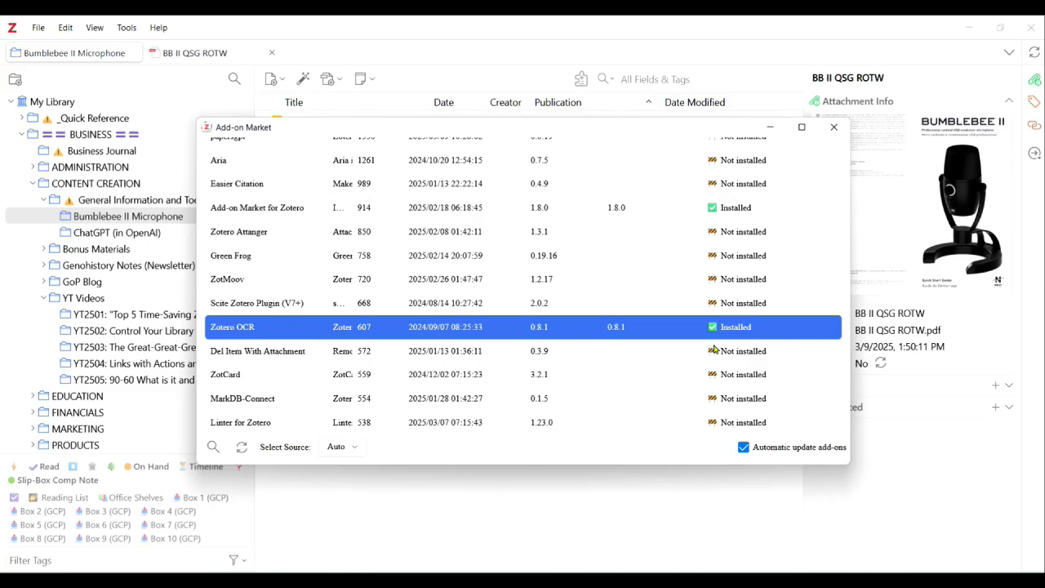
Open the homepage of the Zotero OCR add-on and go to the Prerequisites section of its README.
{"action": "right_click", "coordinate": [754, 328]}
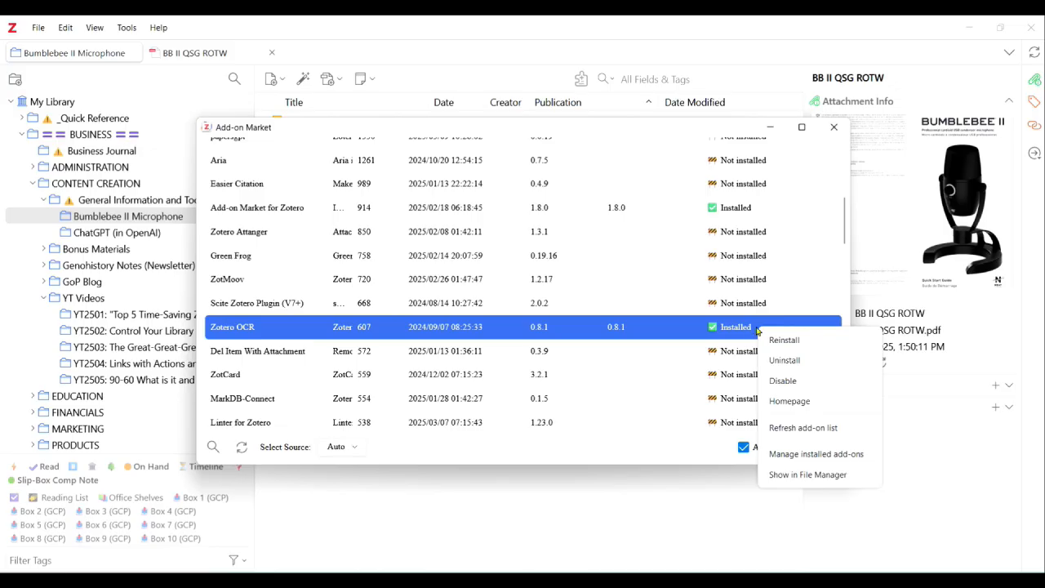
{"action": "left_click", "coordinate": [789, 401]}
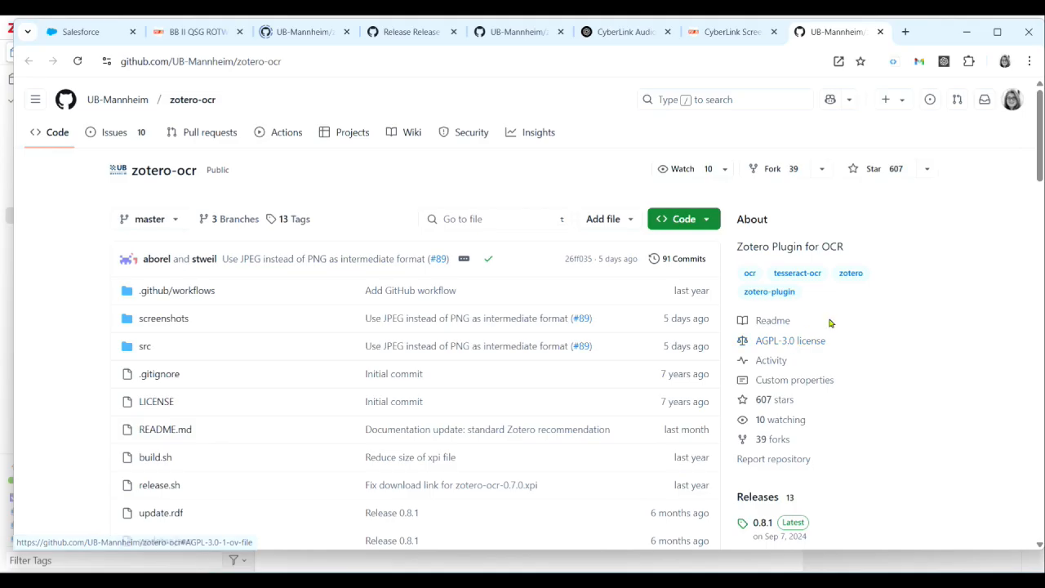
{"action": "scroll", "coordinate": [597, 350], "scroll_direction": "down", "scroll_amount": 7}
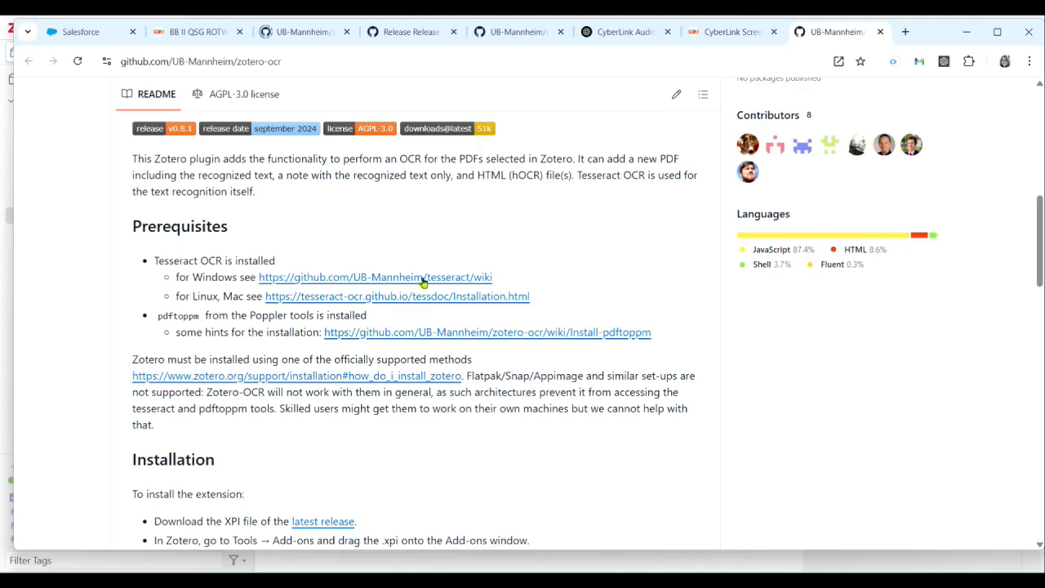
Open the Tesseract wiki for Windows and download the 64-bit installer tesseract-ocr-w64-setup-5.5.0.20241111.exe.
{"action": "left_click", "coordinate": [345, 277]}
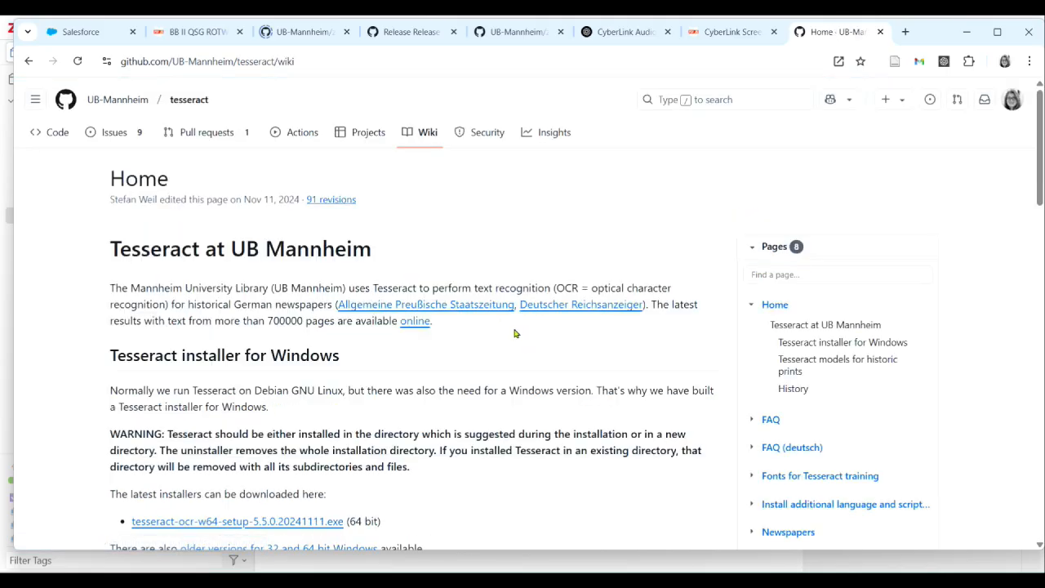
{"action": "scroll", "coordinate": [516, 333], "scroll_direction": "down", "scroll_amount": 3}
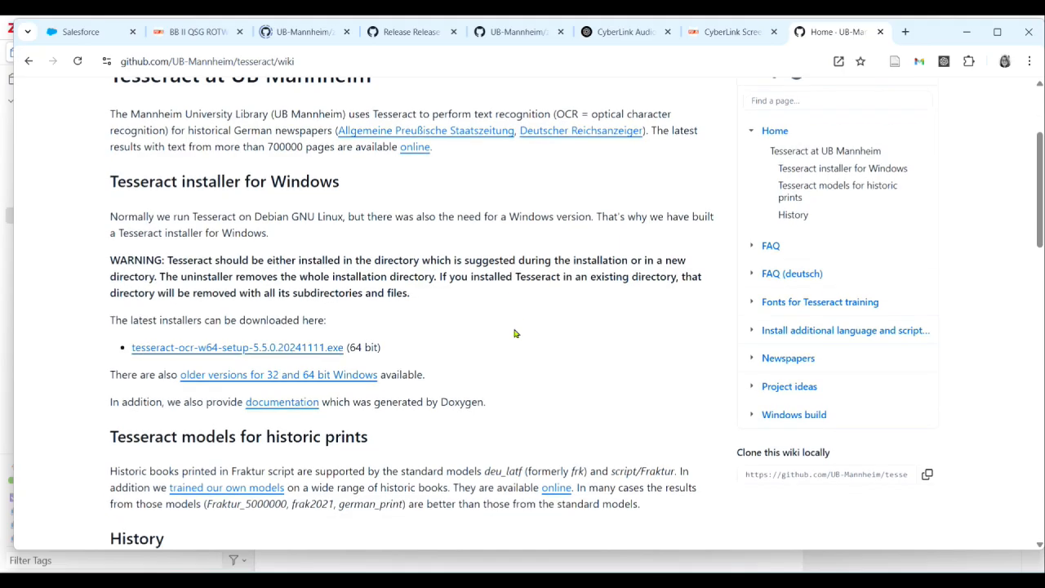
{"action": "left_click", "coordinate": [278, 324]}
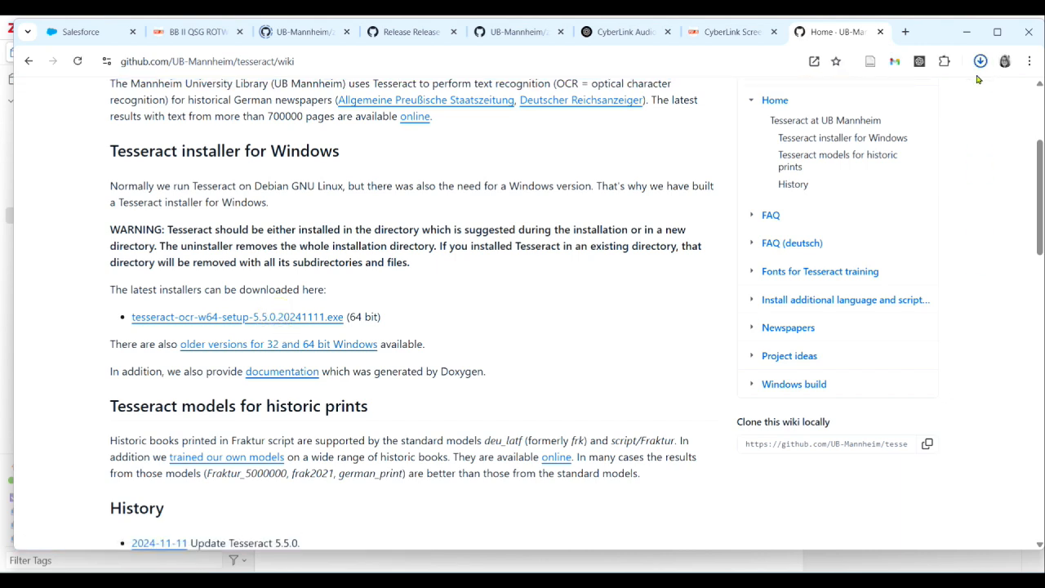
Launch the downloaded Tesseract installer with English as its language and accept the license agreement.
{"action": "left_click", "coordinate": [978, 73]}
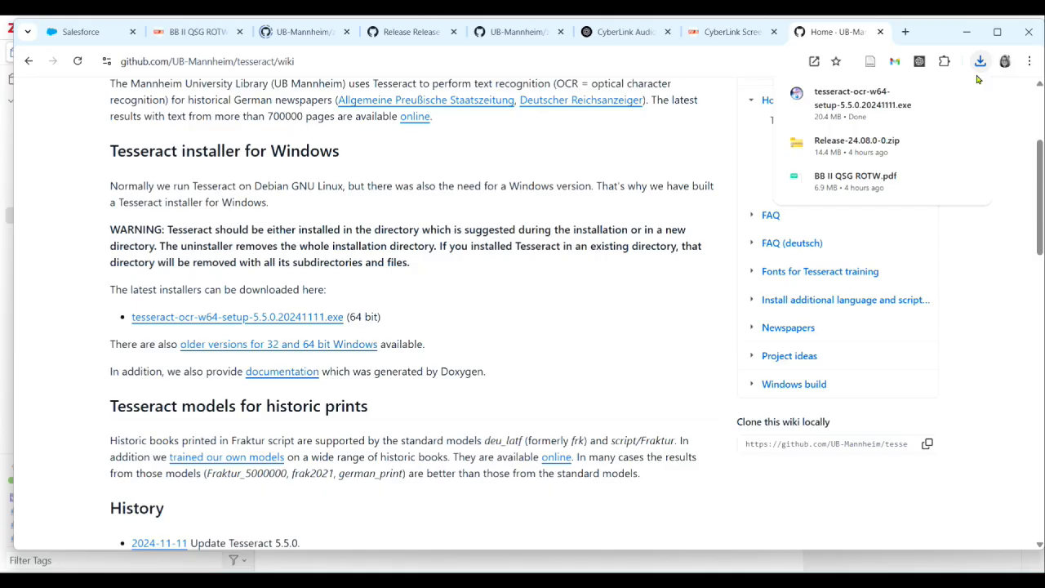
{"action": "mouse_move", "coordinate": [966, 97]}
{"action": "left_click", "coordinate": [970, 95]}
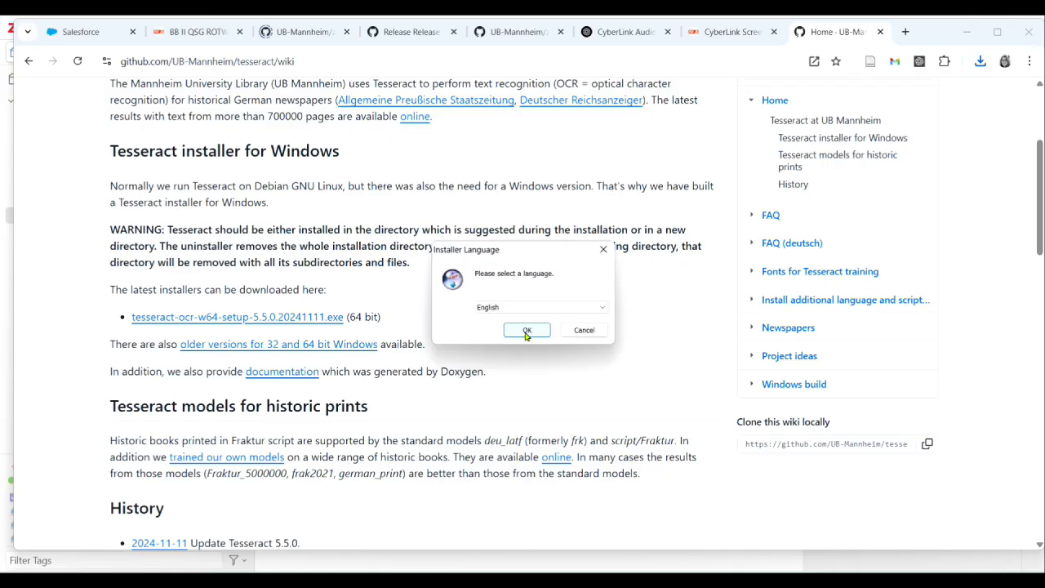
{"action": "left_click", "coordinate": [526, 331]}
{"action": "left_click", "coordinate": [595, 407]}
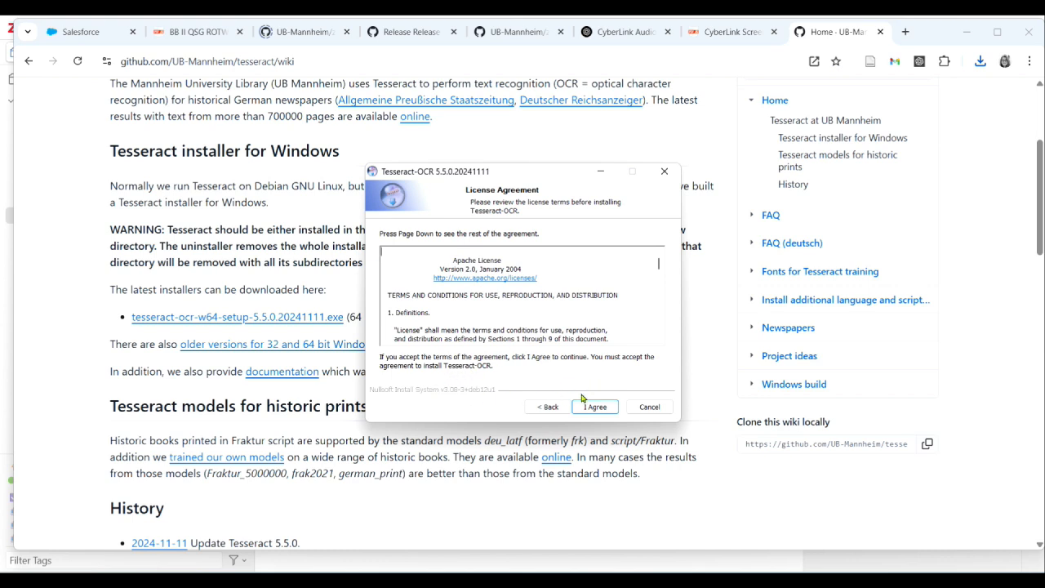
{"action": "left_click", "coordinate": [595, 413]}
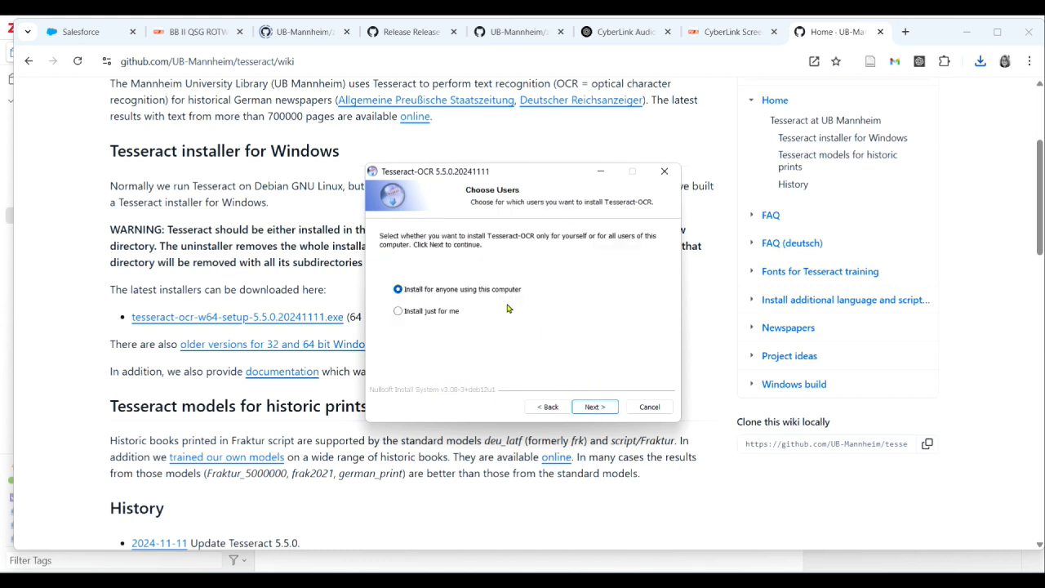
Install Tesseract-OCR for anyone using this computer, with the default components, in C:\Program Files\Tesseract-OCR, and finish the setup.
{"action": "left_click", "coordinate": [595, 406]}
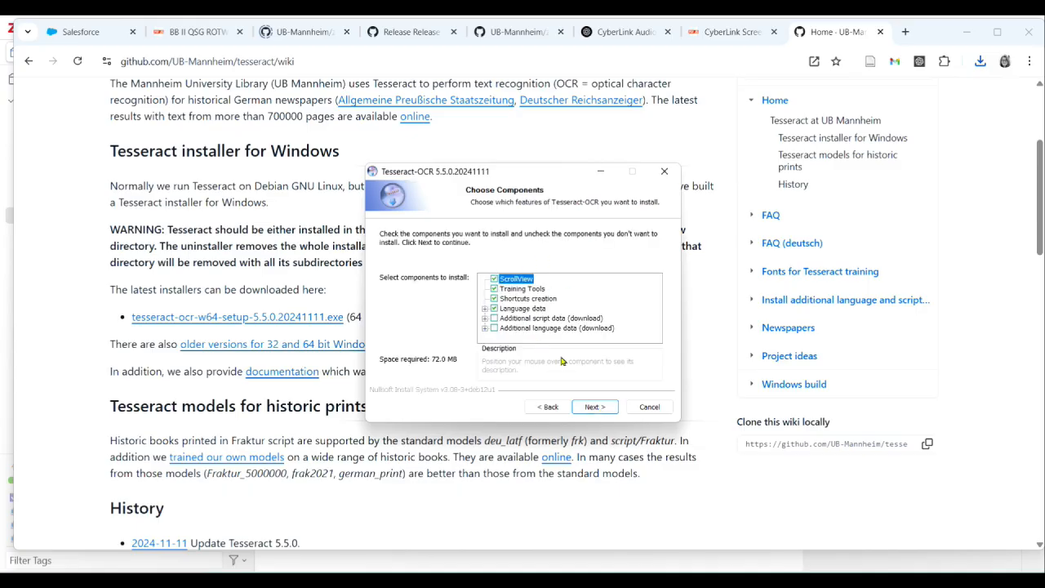
{"action": "left_click", "coordinate": [595, 407]}
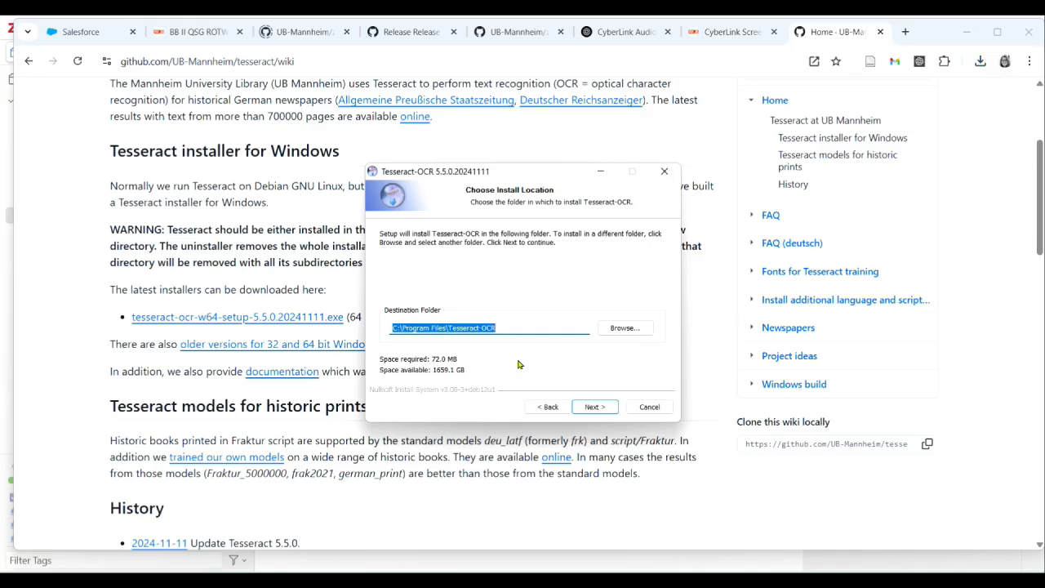
{"action": "left_click", "coordinate": [602, 407]}
{"action": "left_click", "coordinate": [597, 408]}
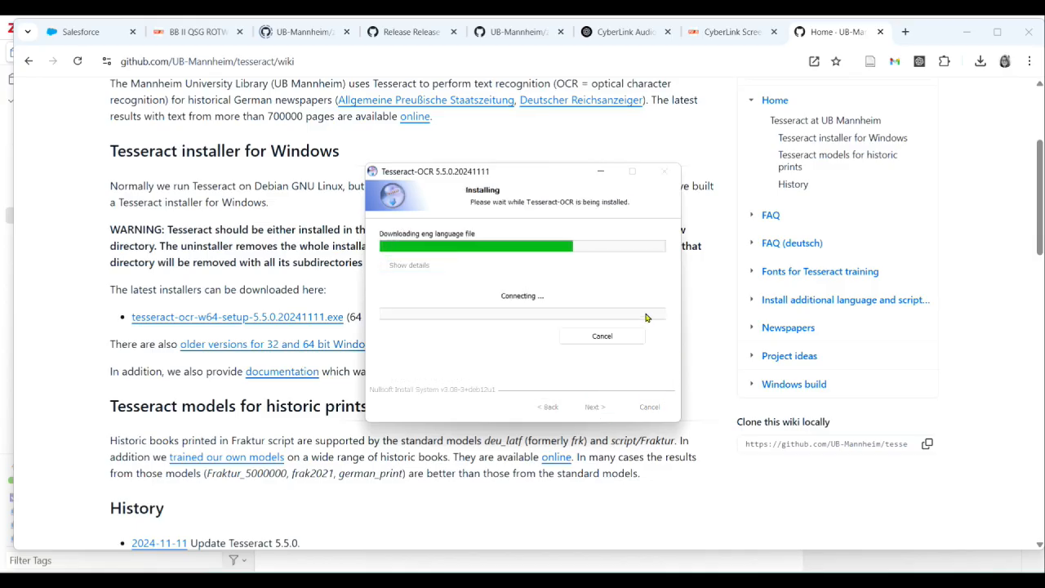
{"action": "left_click", "coordinate": [599, 408]}
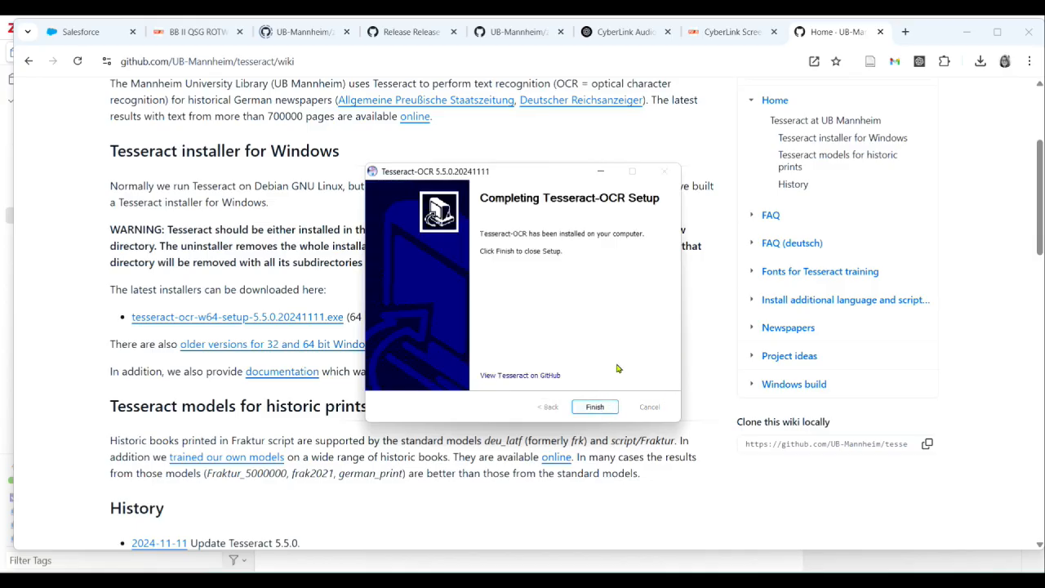
{"action": "left_click", "coordinate": [606, 409]}
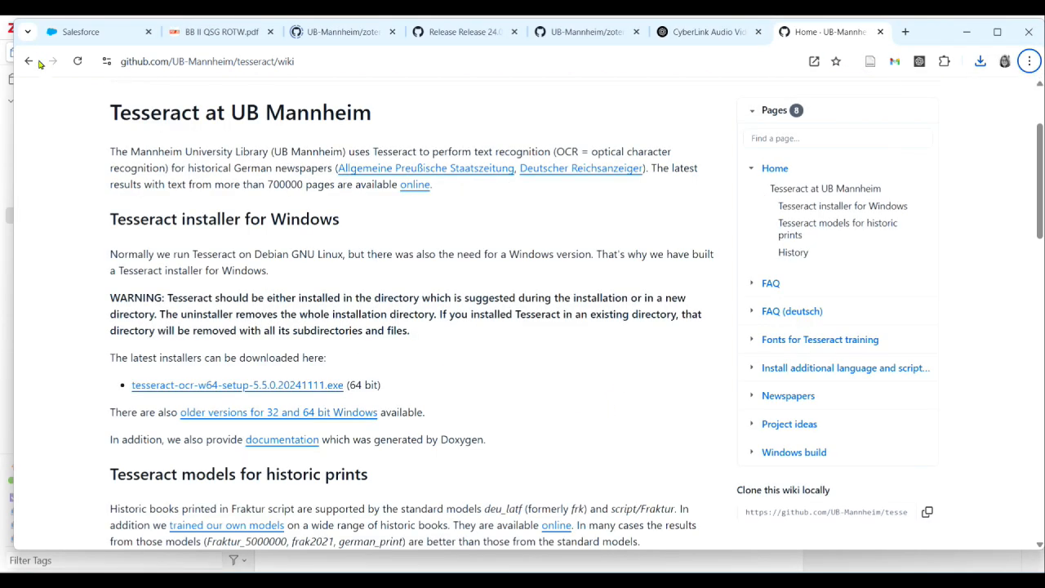
Go back to the plugin's README and follow the Windows instructions for installing pdftoppm to the poppler-windows repository.
{"action": "left_click", "coordinate": [29, 61]}
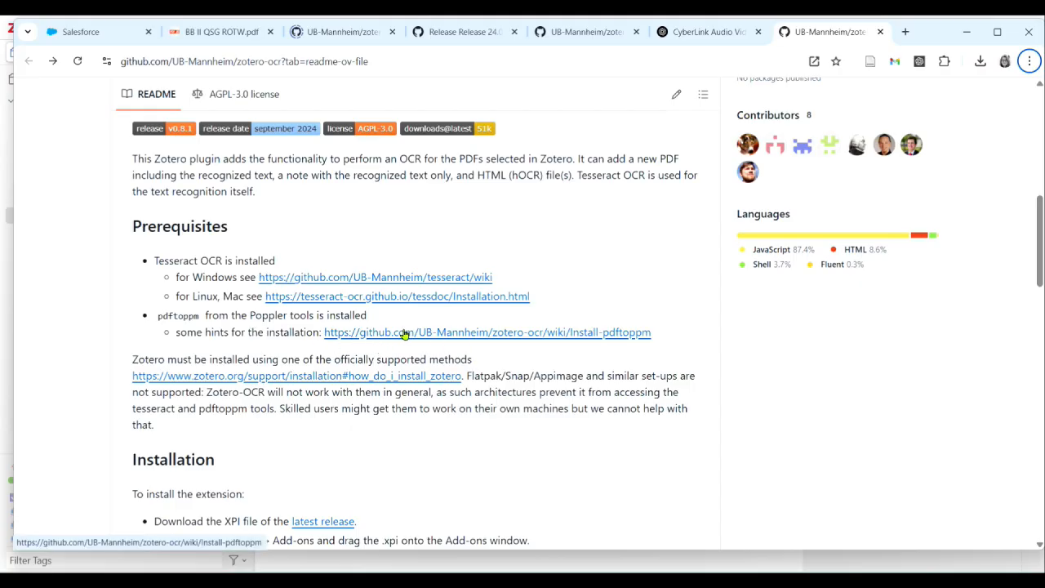
{"action": "left_click", "coordinate": [508, 334]}
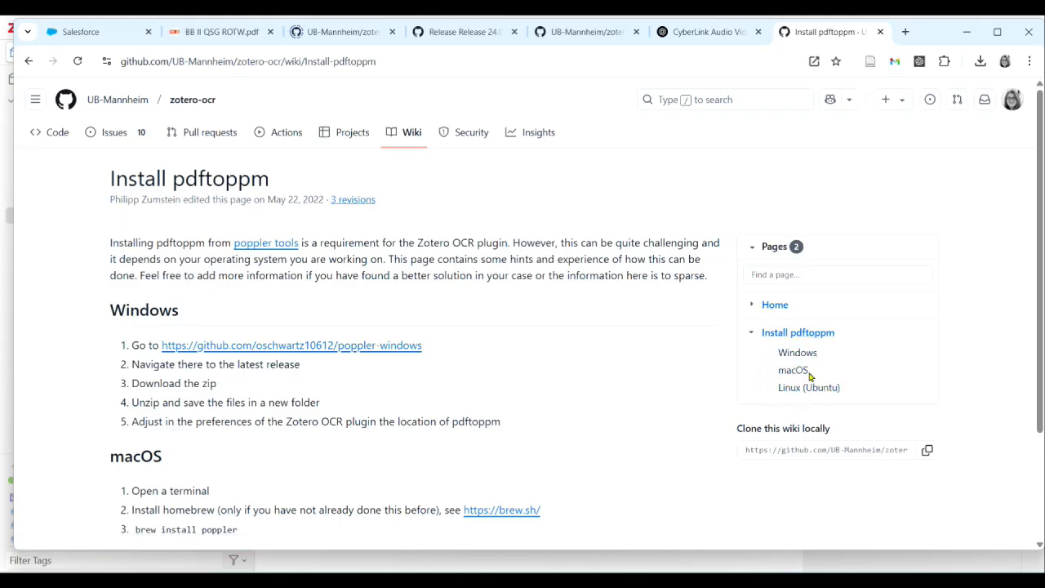
{"action": "left_click", "coordinate": [798, 353]}
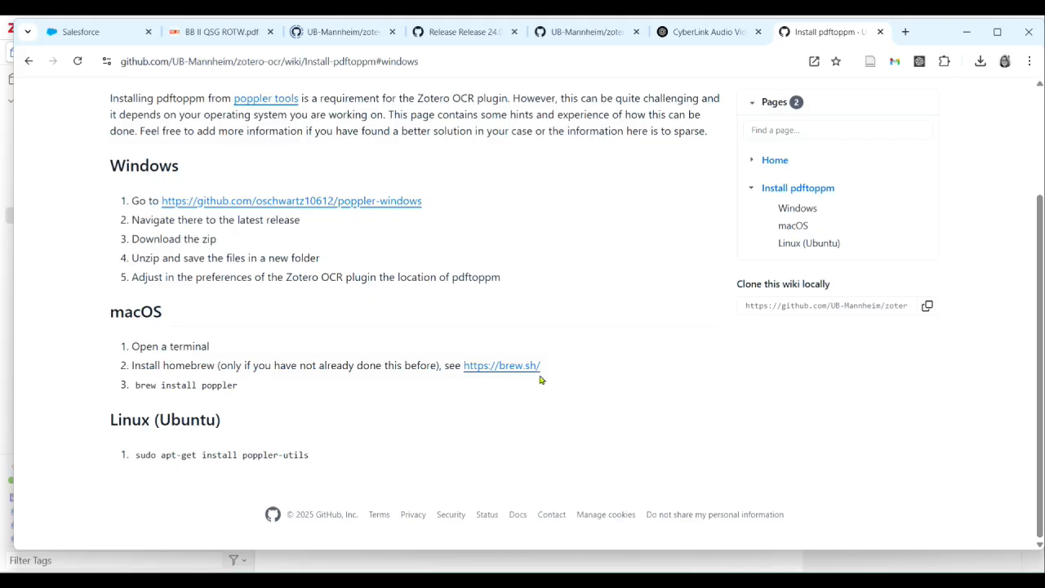
{"action": "left_click", "coordinate": [315, 204]}
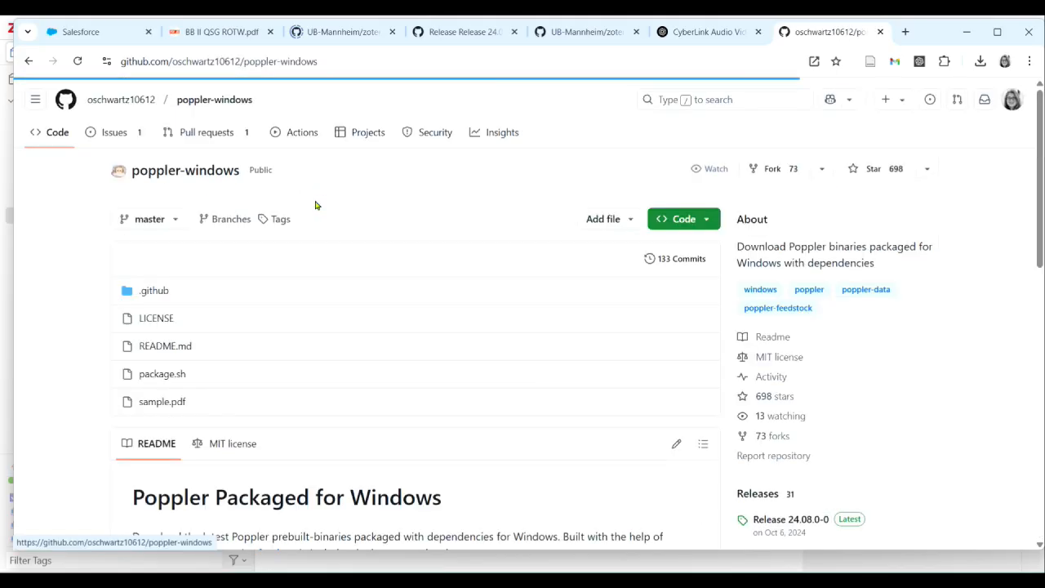
Open the latest poppler-windows release, 24.08.0-0, and download Release-24.08.0-0.zip.
{"action": "scroll", "coordinate": [889, 319], "scroll_direction": "down", "scroll_amount": 2}
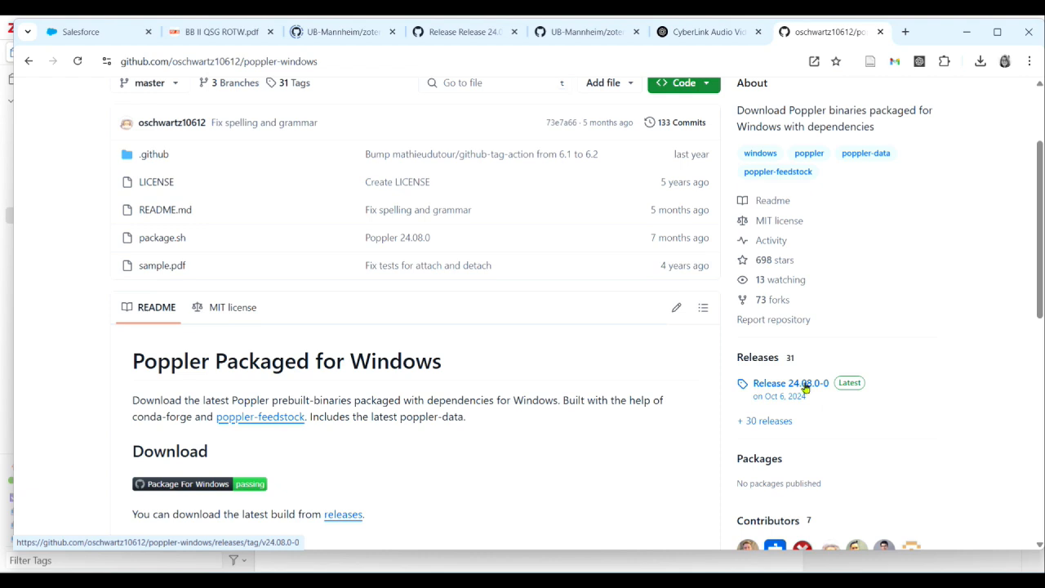
{"action": "left_click", "coordinate": [805, 388]}
{"action": "left_click", "coordinate": [187, 411]}
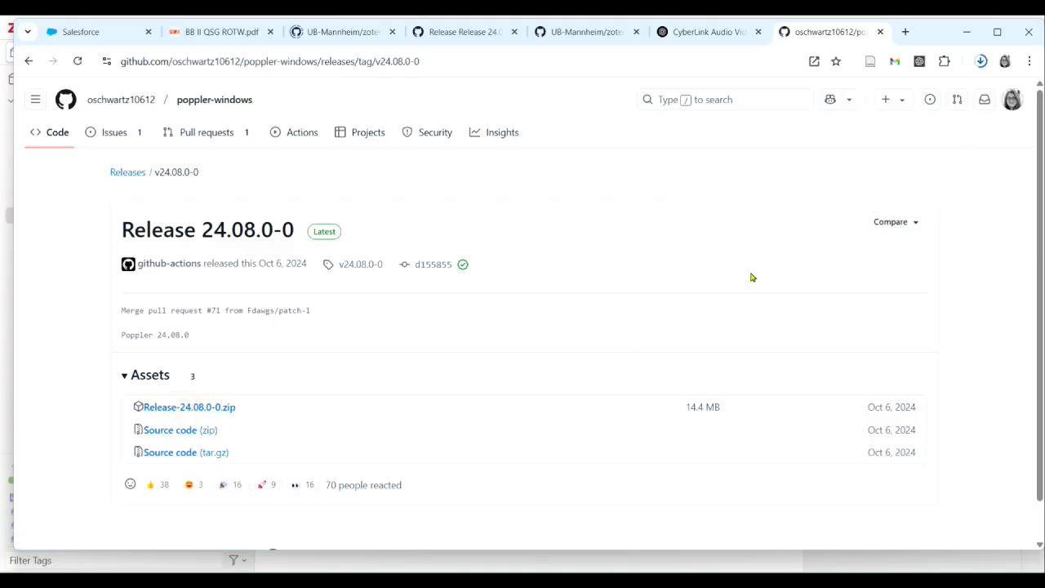
Show the downloaded Release-24.08.0-0.zip in the Downloads folder in File Explorer and widen the window.
{"action": "left_click", "coordinate": [981, 62]}
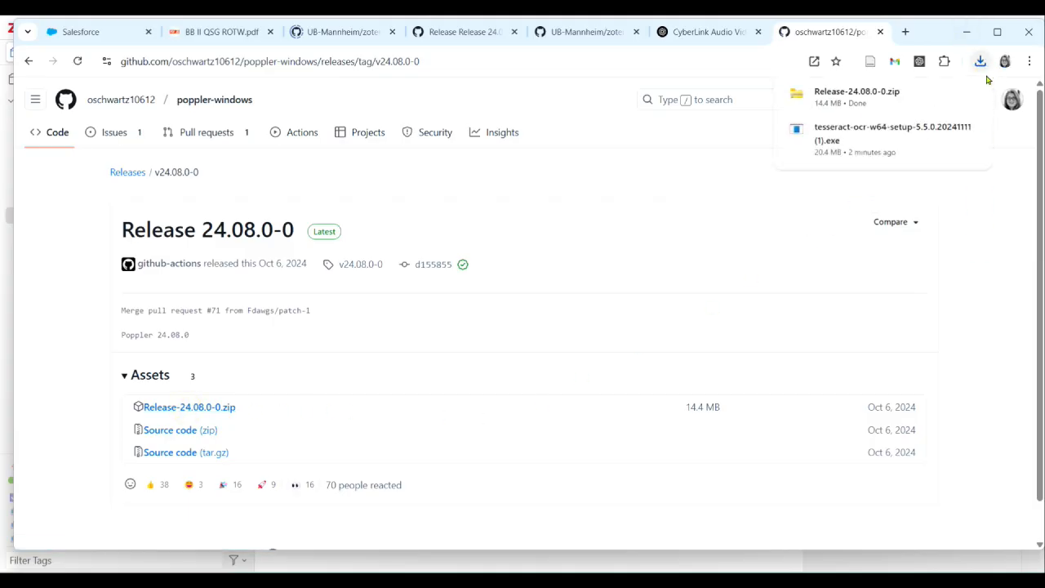
{"action": "left_click", "coordinate": [942, 98]}
{"action": "left_click_drag", "start_coordinate": [822, 85], "coordinate": [608, 62]}
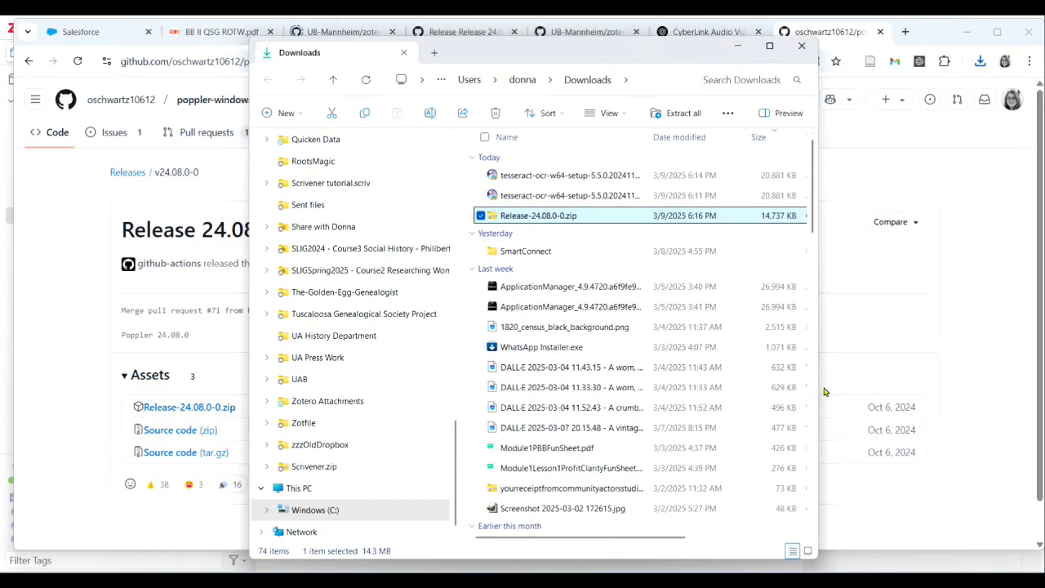
{"action": "left_click_drag", "start_coordinate": [818, 387], "coordinate": [1017, 386]}
Extract Release-24.08.0-0.zip to the suggested folder in Downloads and open the extracted poppler-24.08.0 folder.
{"action": "right_click", "coordinate": [518, 219]}
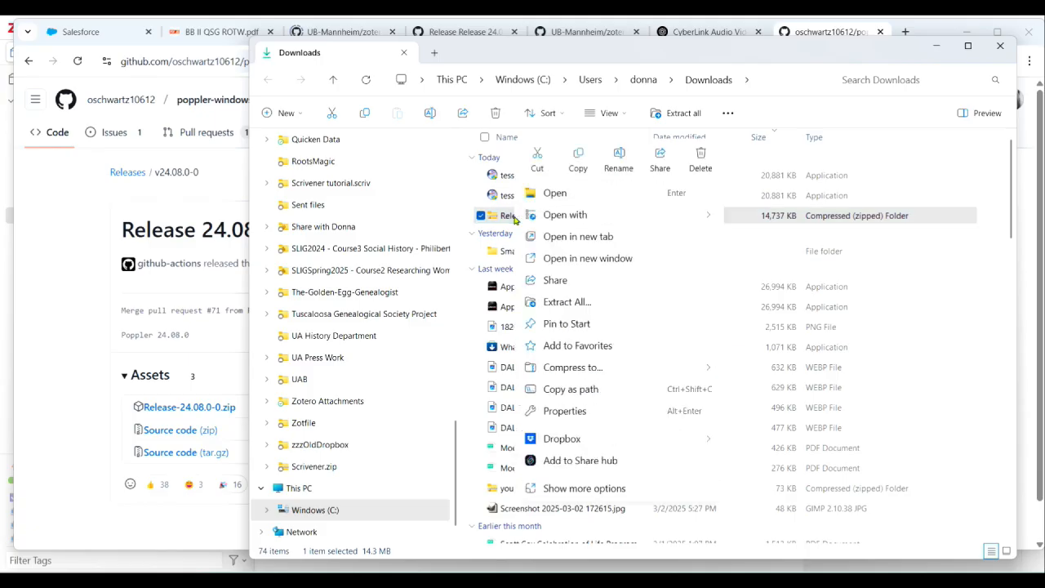
{"action": "left_click", "coordinate": [587, 309]}
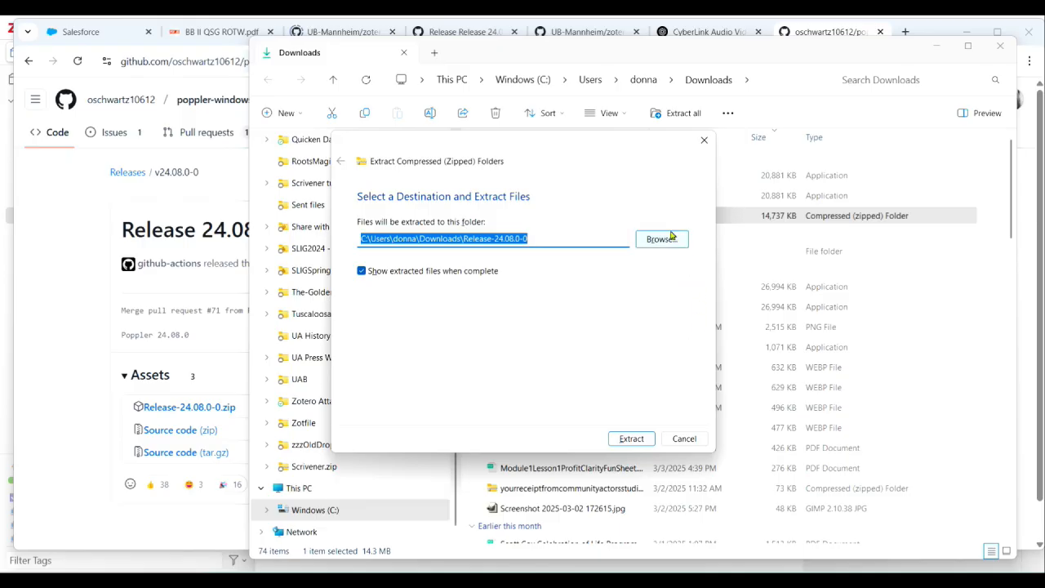
{"action": "left_click", "coordinate": [629, 439]}
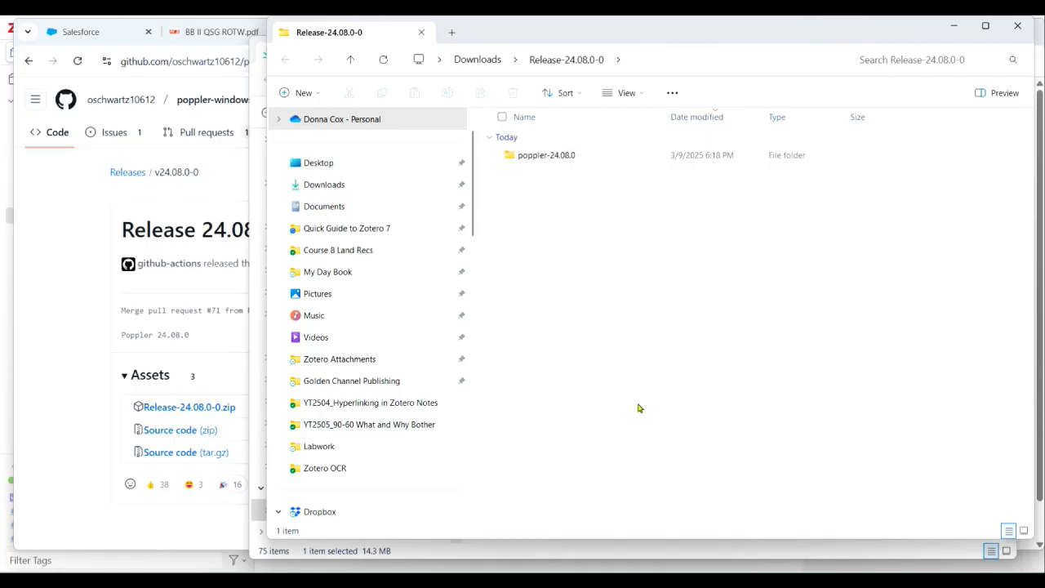
{"action": "double_click", "coordinate": [510, 158]}
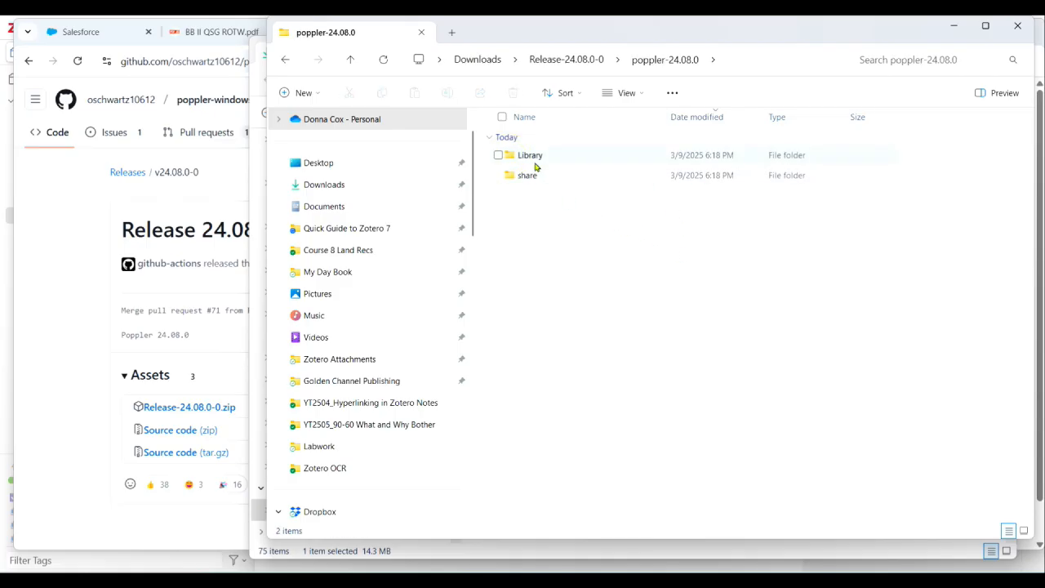
Open the Library\bin folder inside poppler-24.08.0 and copy its full folder path.
{"action": "double_click", "coordinate": [515, 156]}
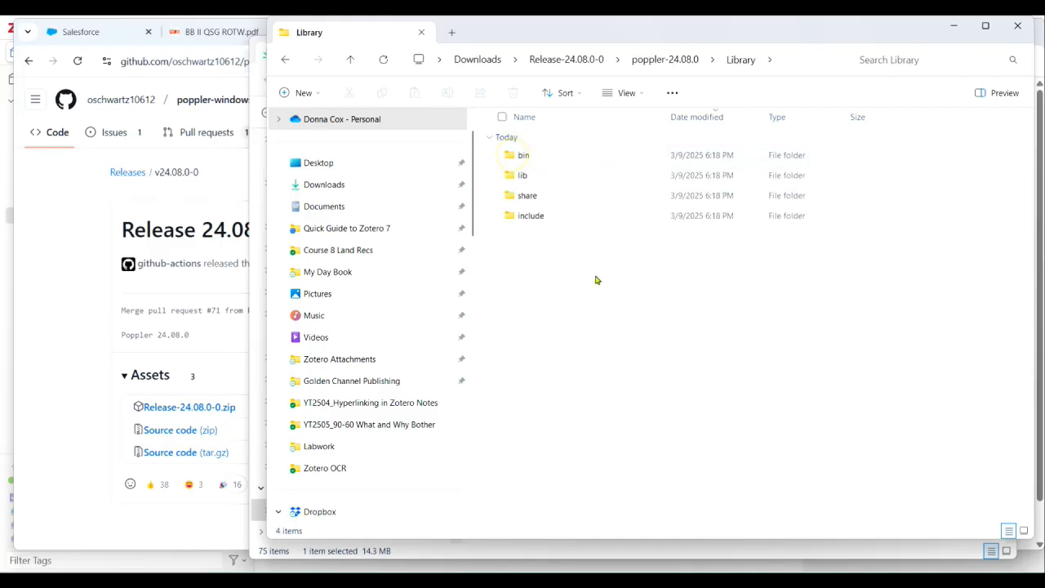
{"action": "left_click", "coordinate": [512, 157]}
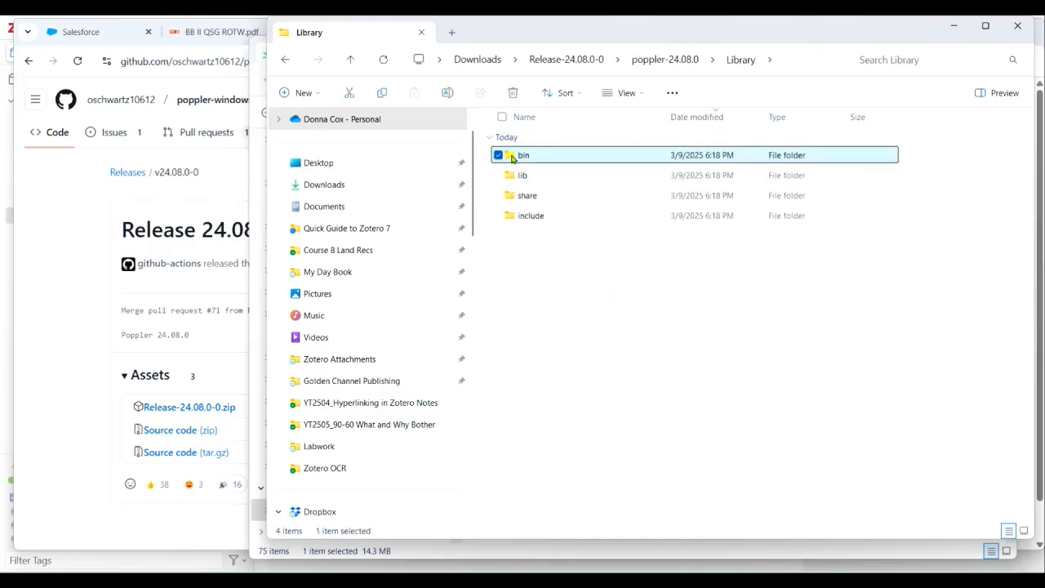
{"action": "double_click", "coordinate": [513, 158]}
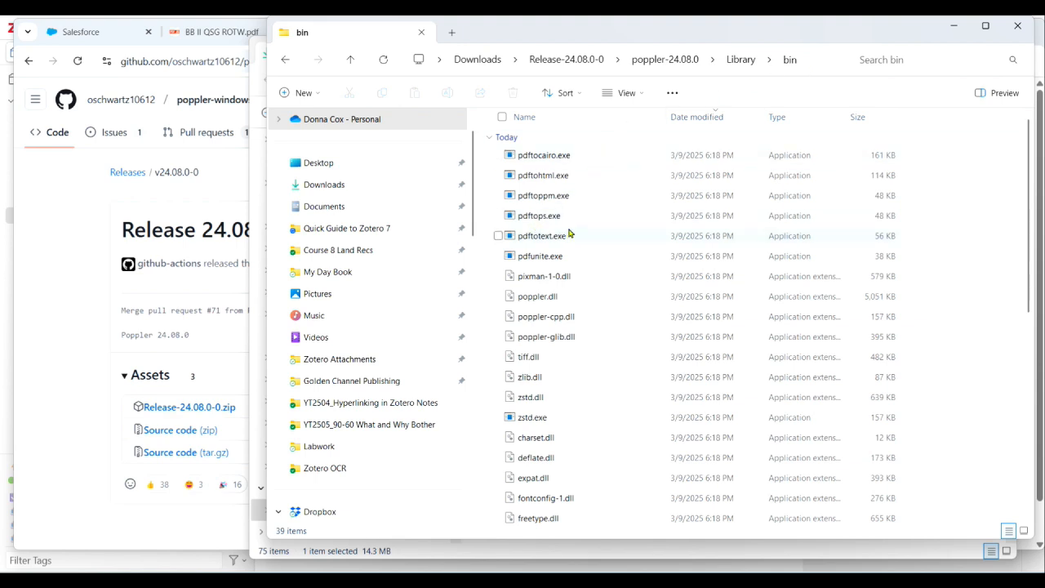
{"action": "left_click", "coordinate": [803, 61]}
{"action": "key", "text": "ctrl+c"}
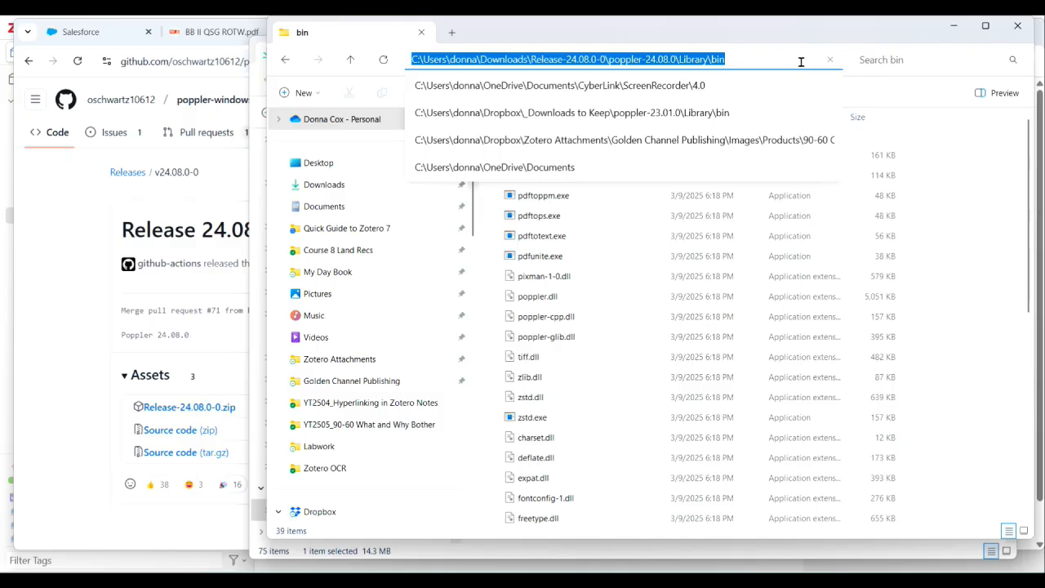
Switch to the main Zotero library window and open the Zotero OCR settings.
{"action": "left_click", "coordinate": [747, 582]}
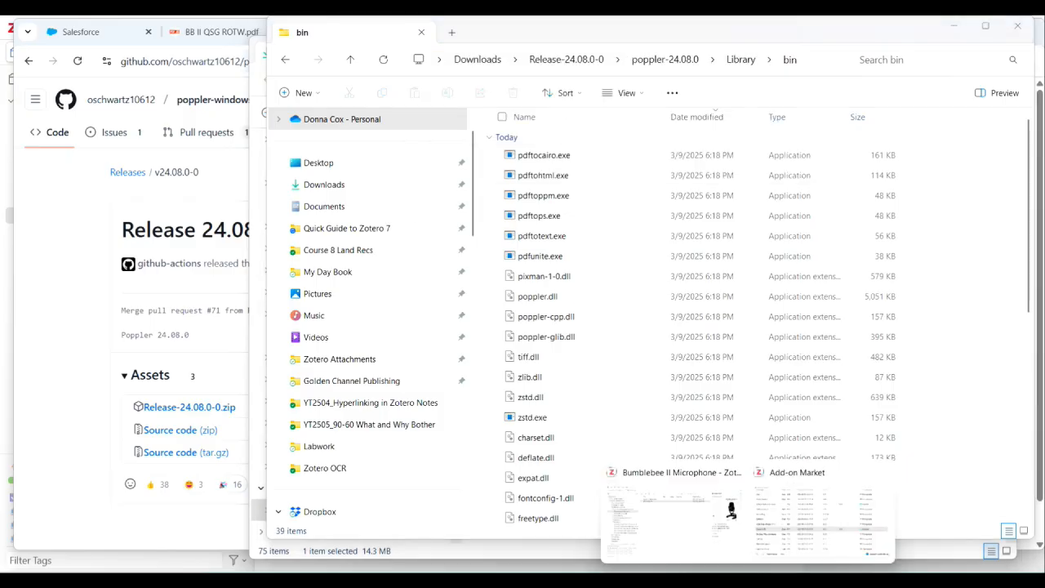
{"action": "left_click", "coordinate": [699, 540]}
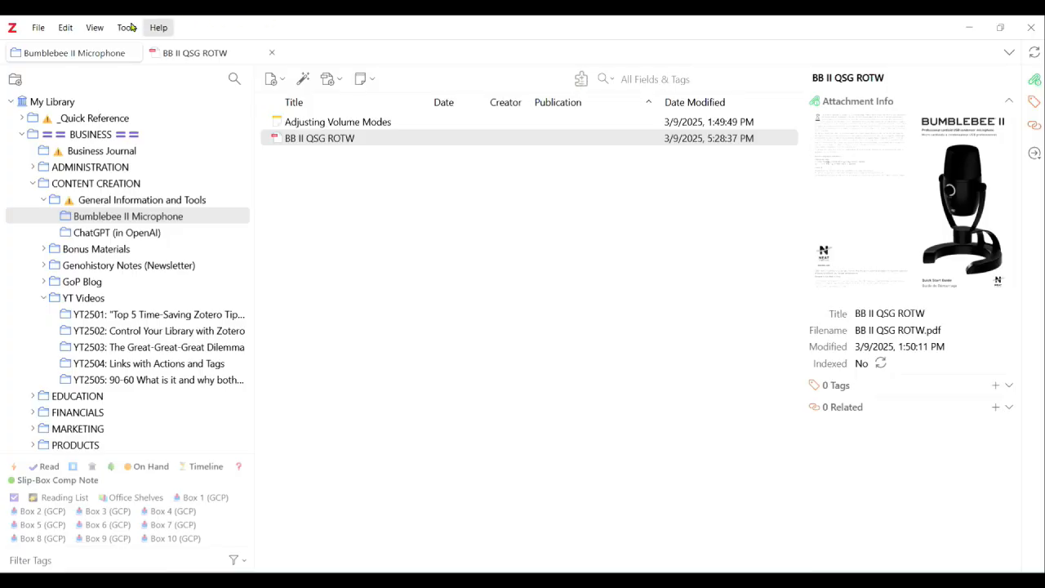
{"action": "left_click", "coordinate": [66, 28]}
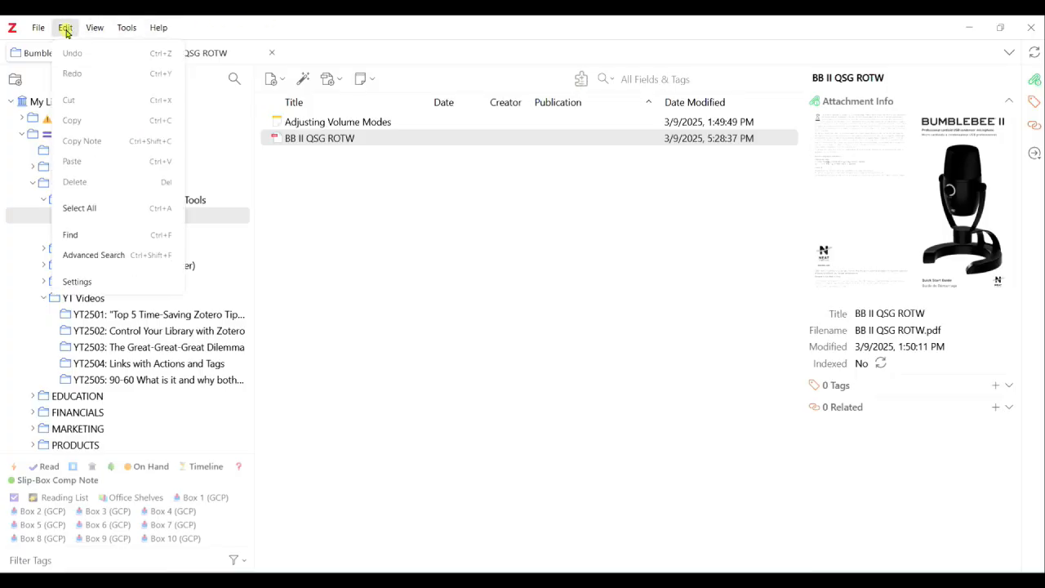
{"action": "left_click", "coordinate": [93, 282]}
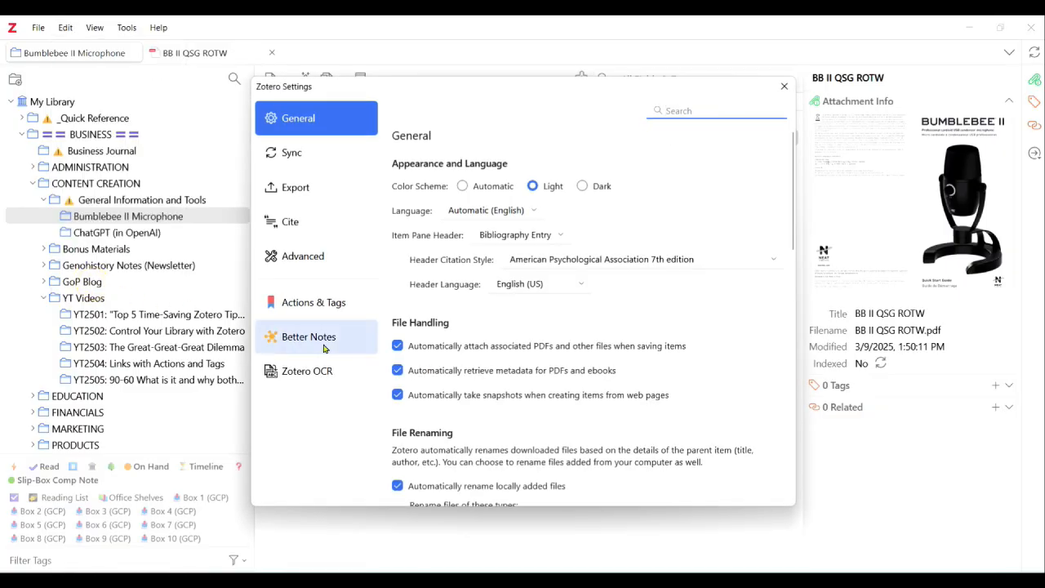
{"action": "left_click", "coordinate": [310, 374]}
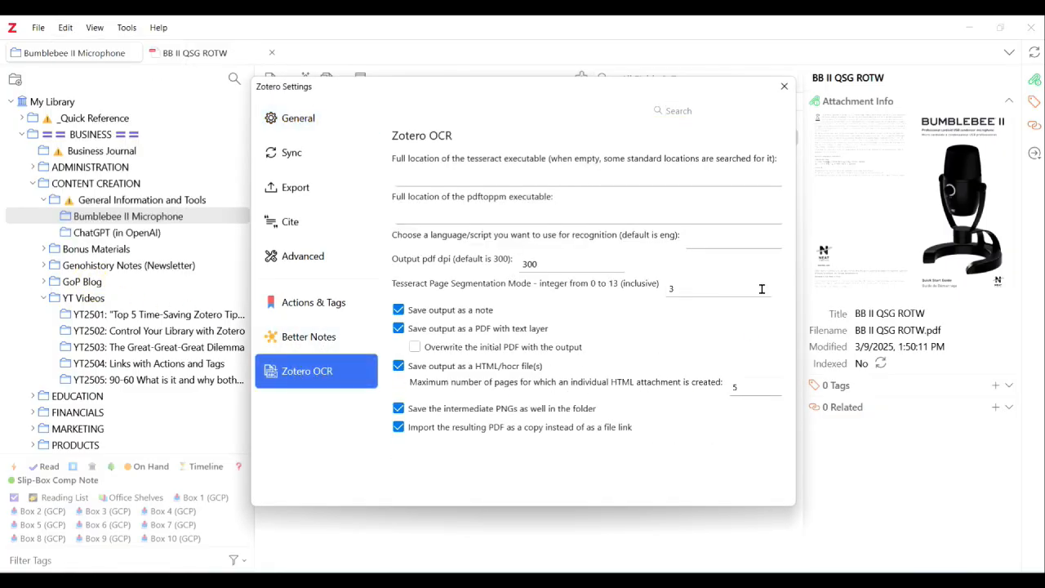
Set the full location of the pdftoppm executable to the copied bin folder path followed by \pdftoppm.exe.
{"action": "left_click", "coordinate": [433, 214]}
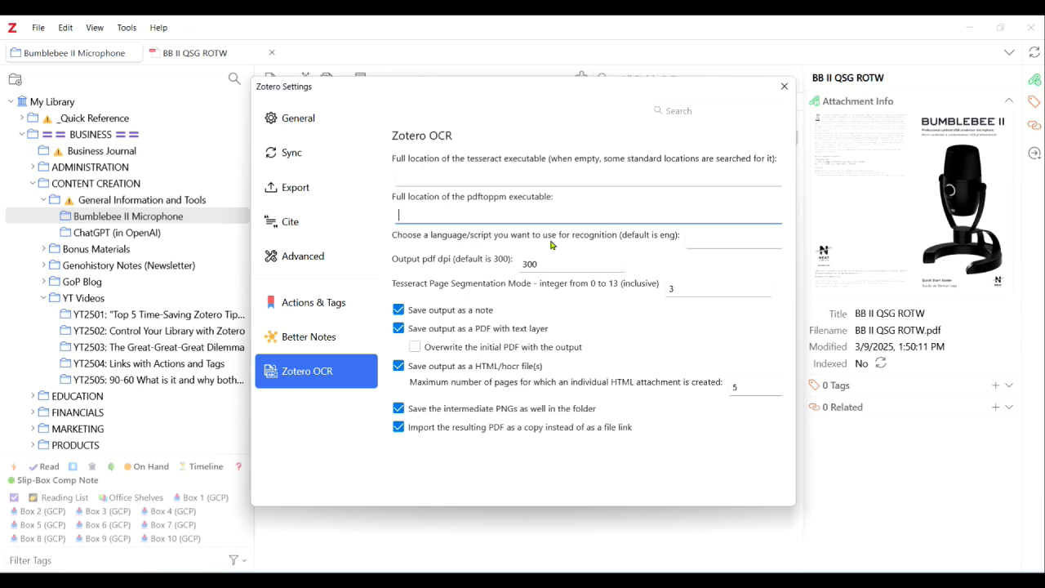
{"action": "key", "text": "ctrl+v"}
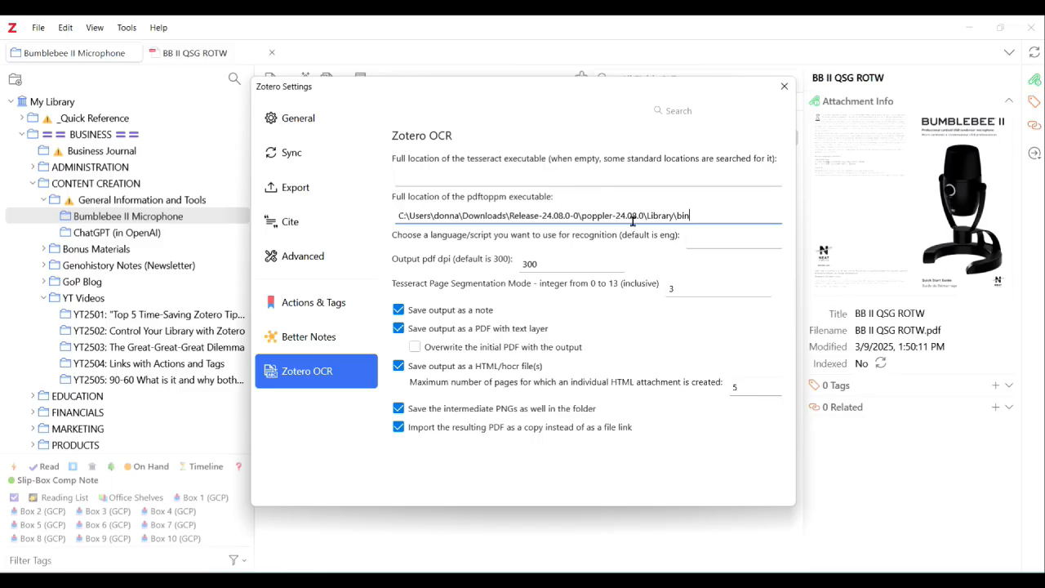
{"action": "type", "text": "\\pdftoppm.exe"}
Set the tesseract executable location to C:\Program Files\Tesseract-OCR and close the settings.
{"action": "left_click", "coordinate": [479, 175]}
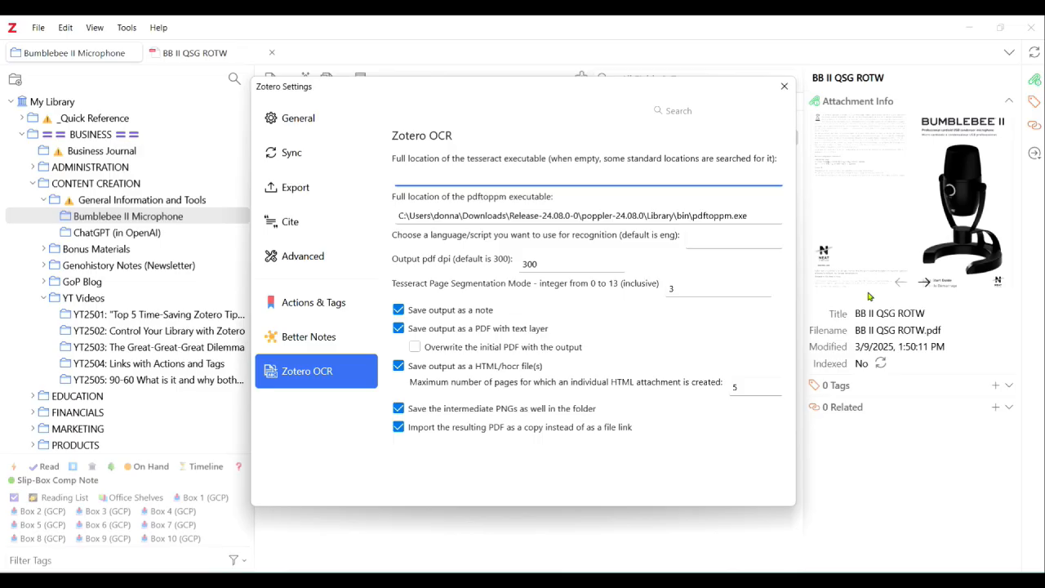
{"action": "type", "text": "C:\\Program Files\\Tesseract-OCR"}
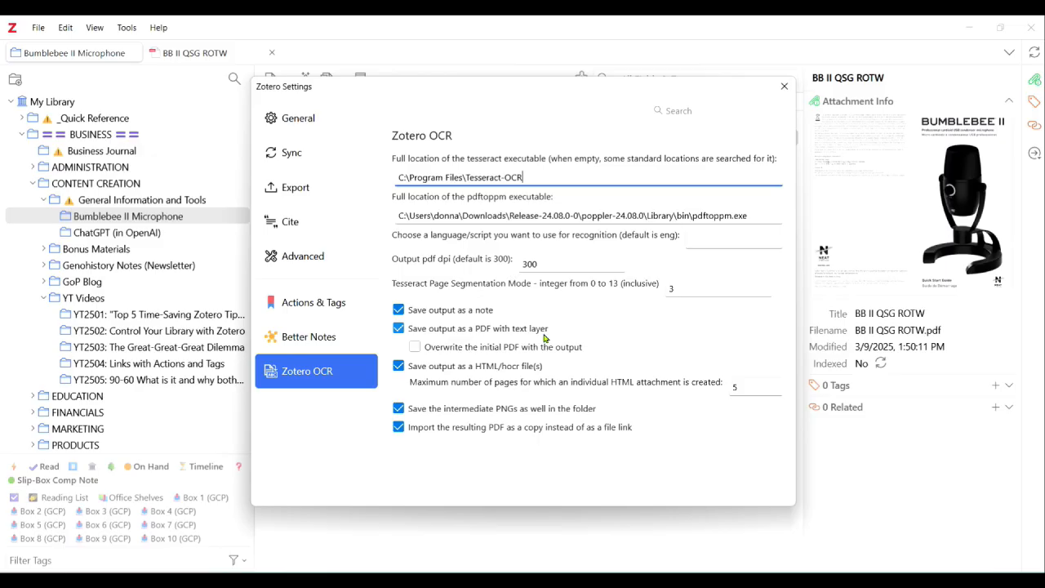
{"action": "left_click", "coordinate": [783, 85]}
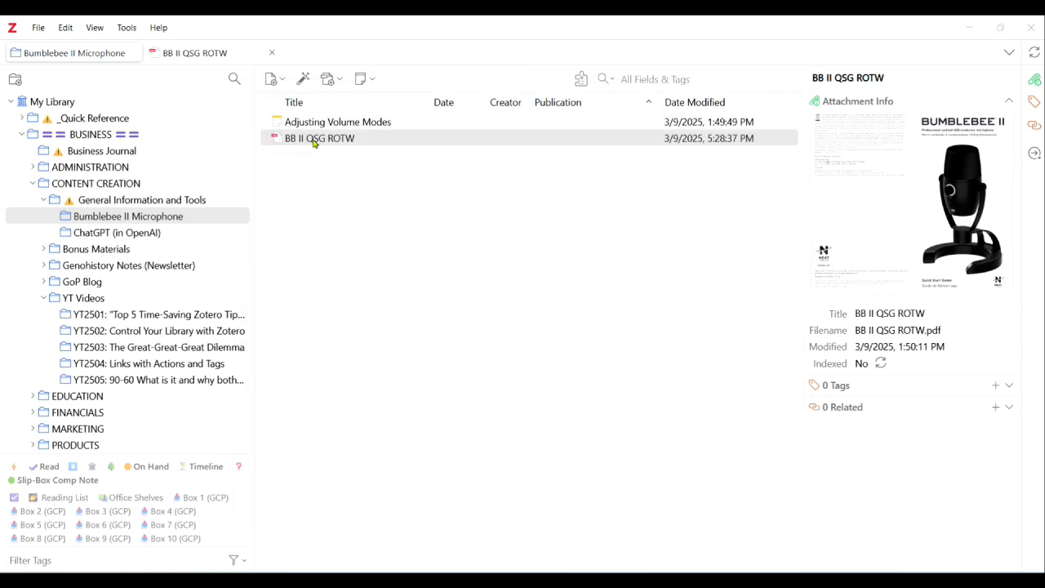
Run OCR on the BB II QSG ROTW PDF in the Bumblebee II Microphone collection.
{"action": "left_click", "coordinate": [314, 140]}
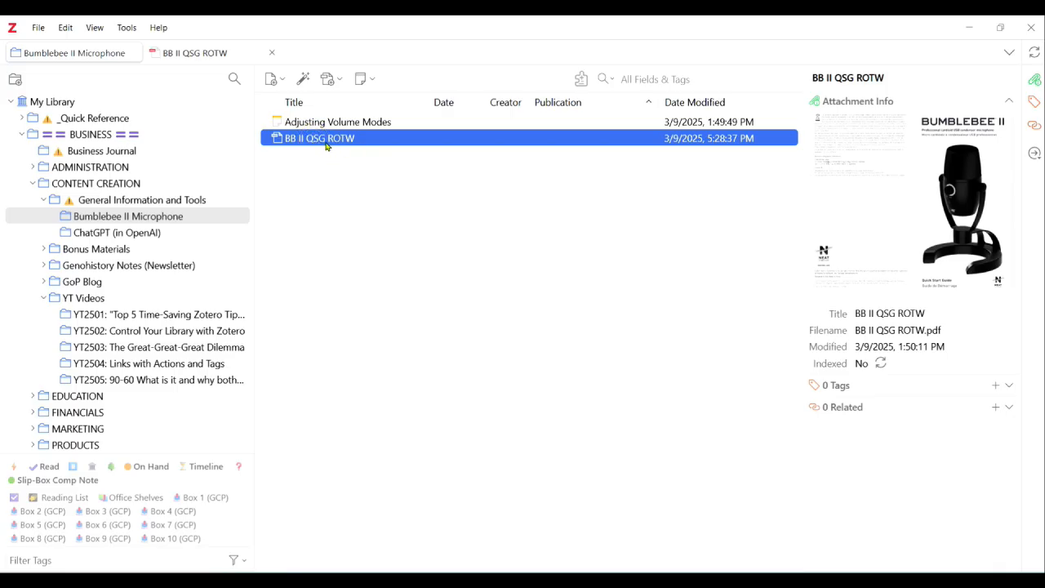
{"action": "right_click", "coordinate": [327, 142]}
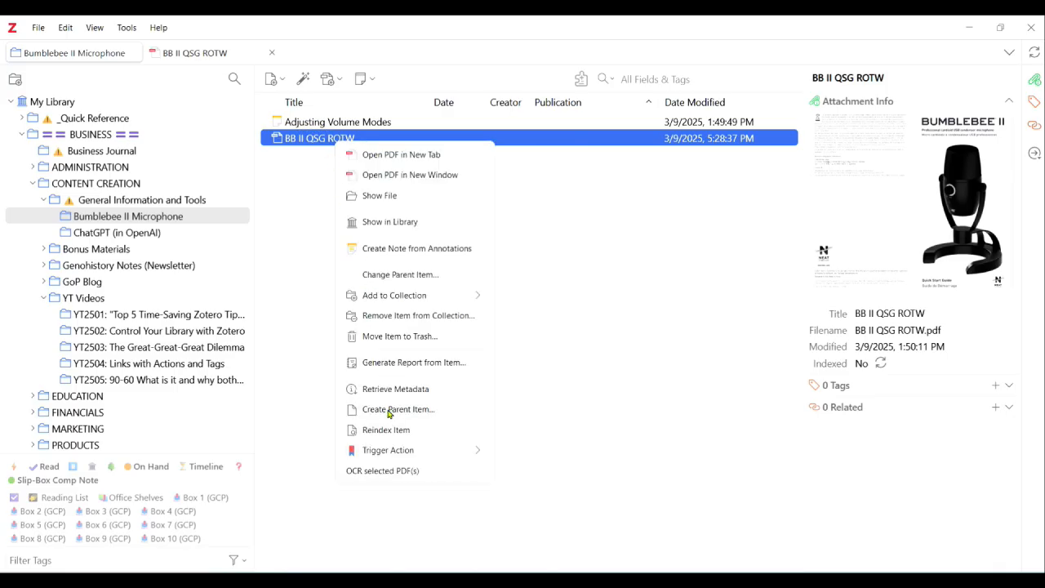
{"action": "left_click", "coordinate": [381, 478]}
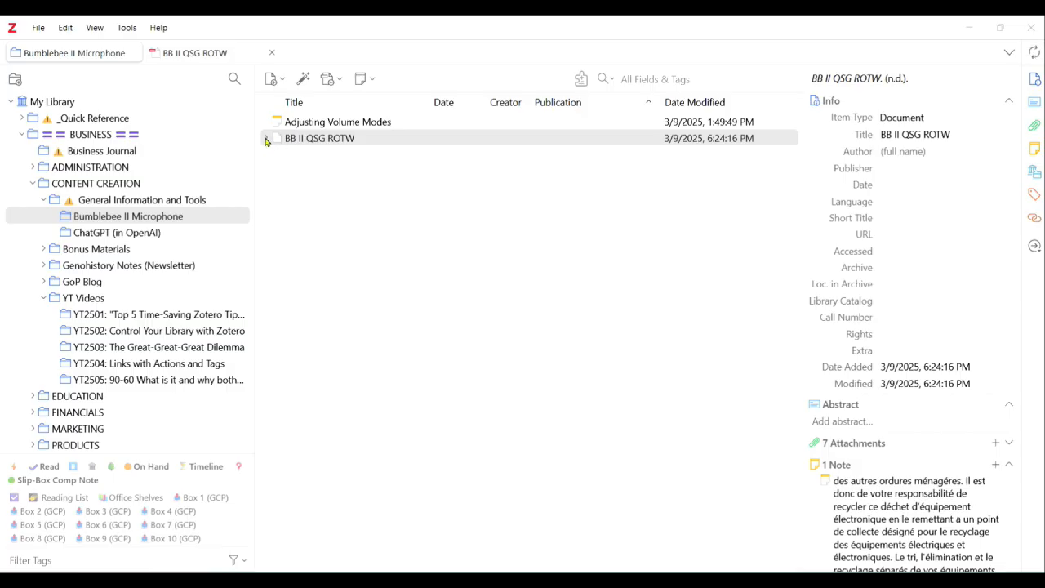
Expand the BB II QSG ROTW item and review its OCR note and the page-1 and page-2 HTML attachments.
{"action": "left_click", "coordinate": [265, 140]}
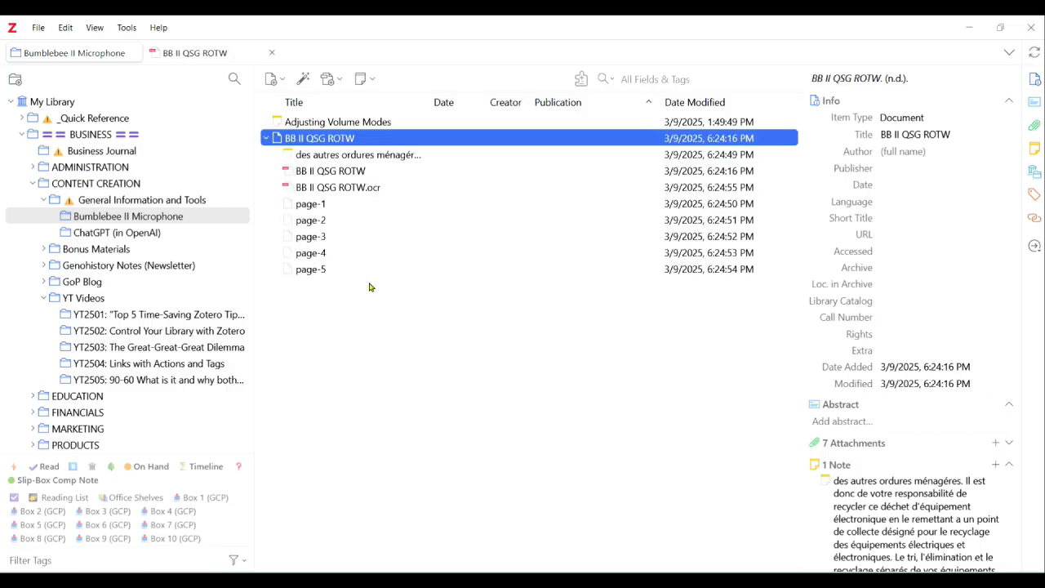
{"action": "left_click", "coordinate": [354, 156]}
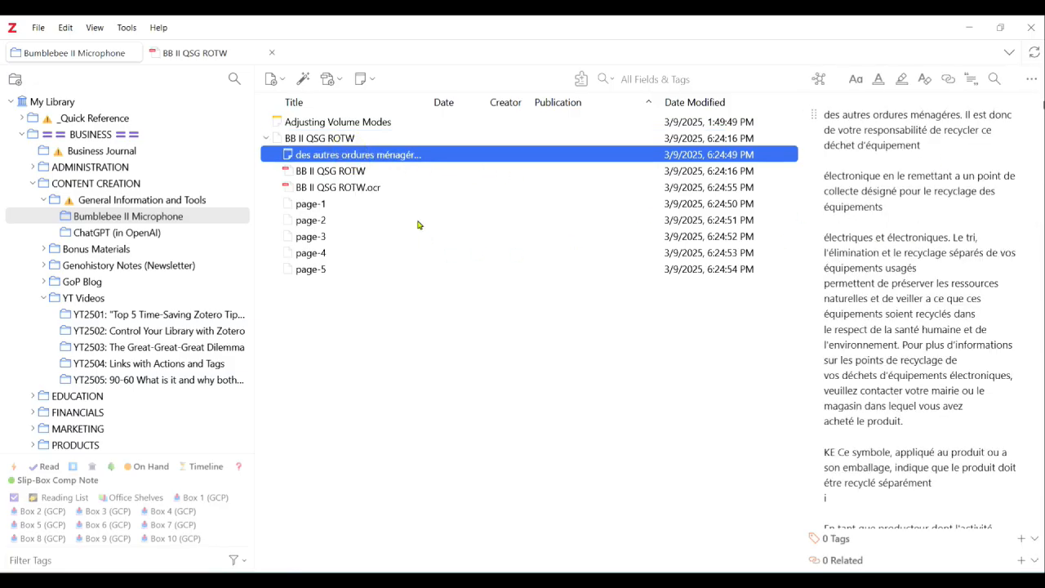
{"action": "left_click", "coordinate": [314, 206]}
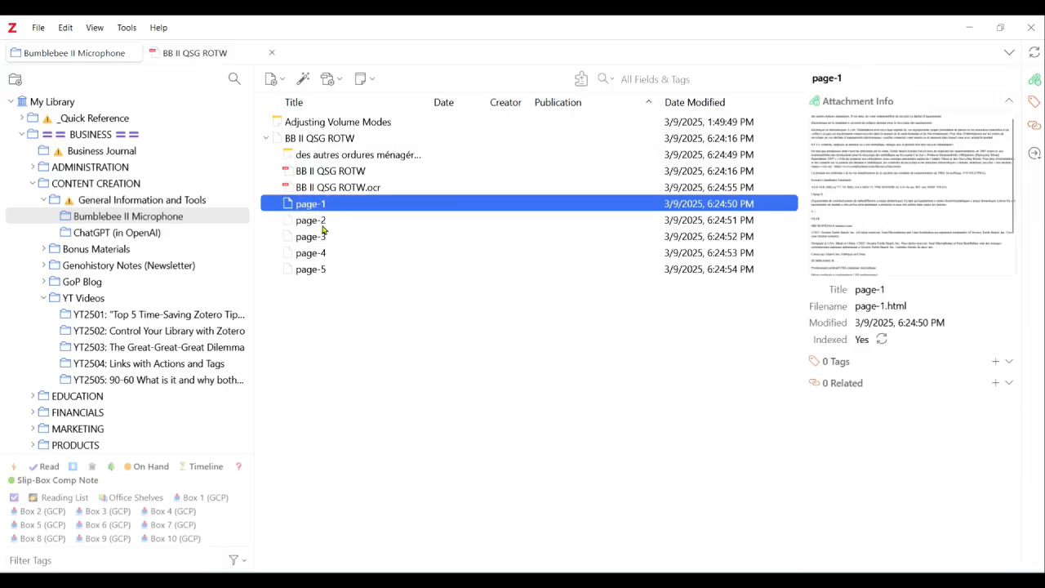
{"action": "left_click", "coordinate": [319, 222]}
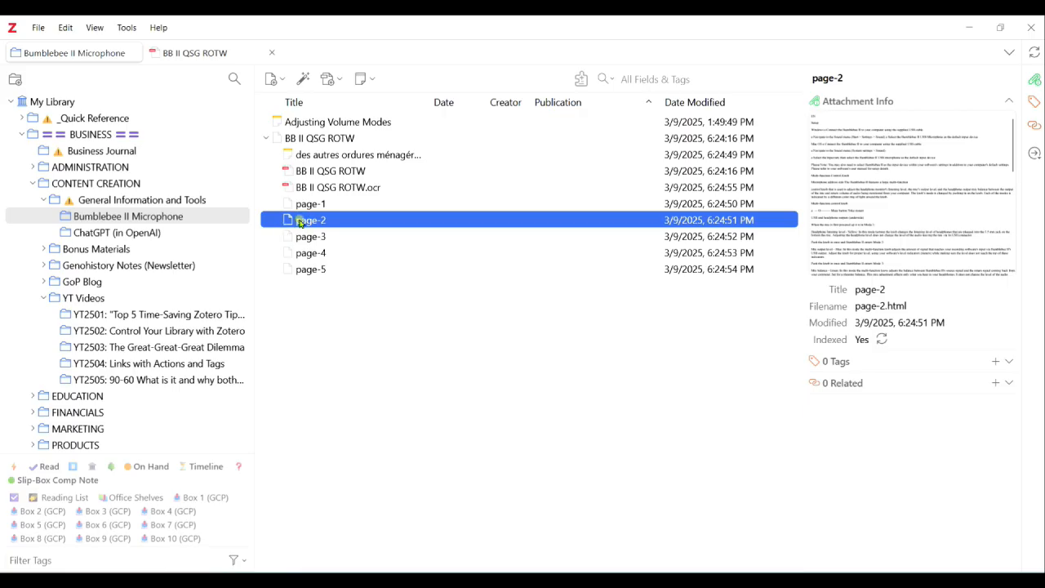
{"action": "double_click", "coordinate": [298, 221]}
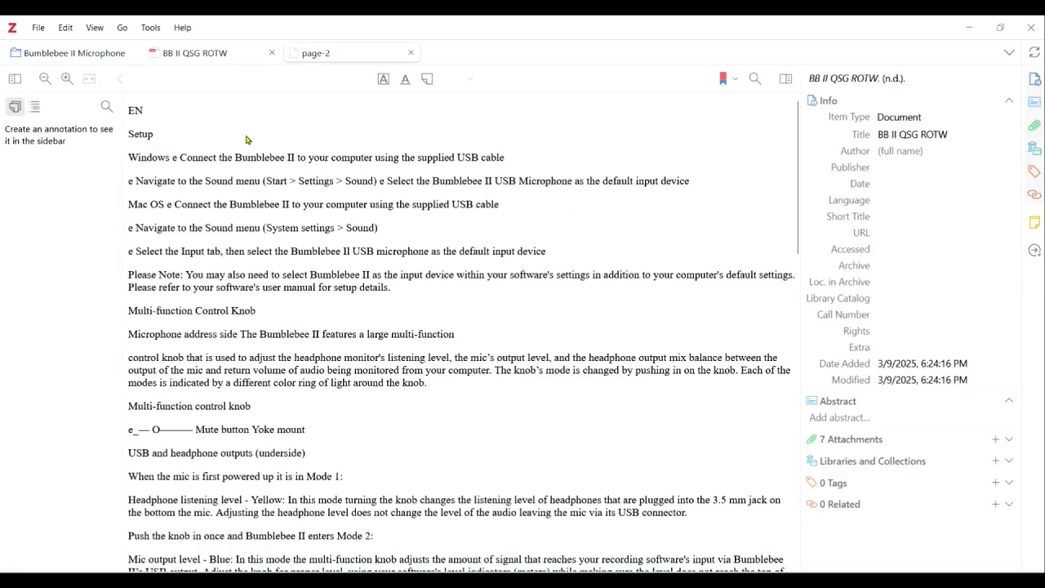
{"action": "mouse_move", "coordinate": [329, 581]}
{"action": "left_click", "coordinate": [411, 53]}
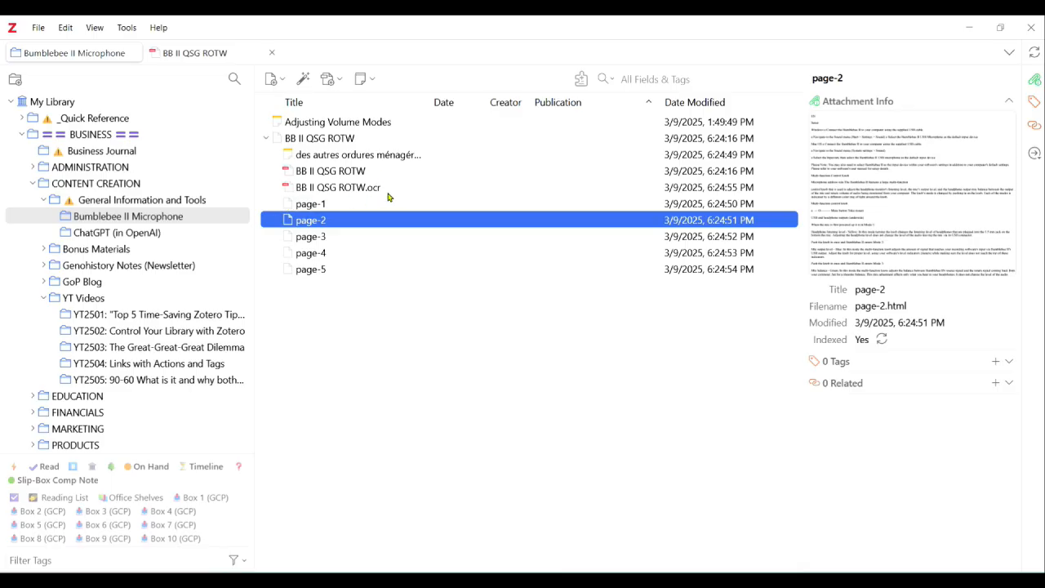
Open BB II QSG ROTW.ocr and select a line under Multi-function Control Knob on page 2 to check the text layer.
{"action": "double_click", "coordinate": [338, 188]}
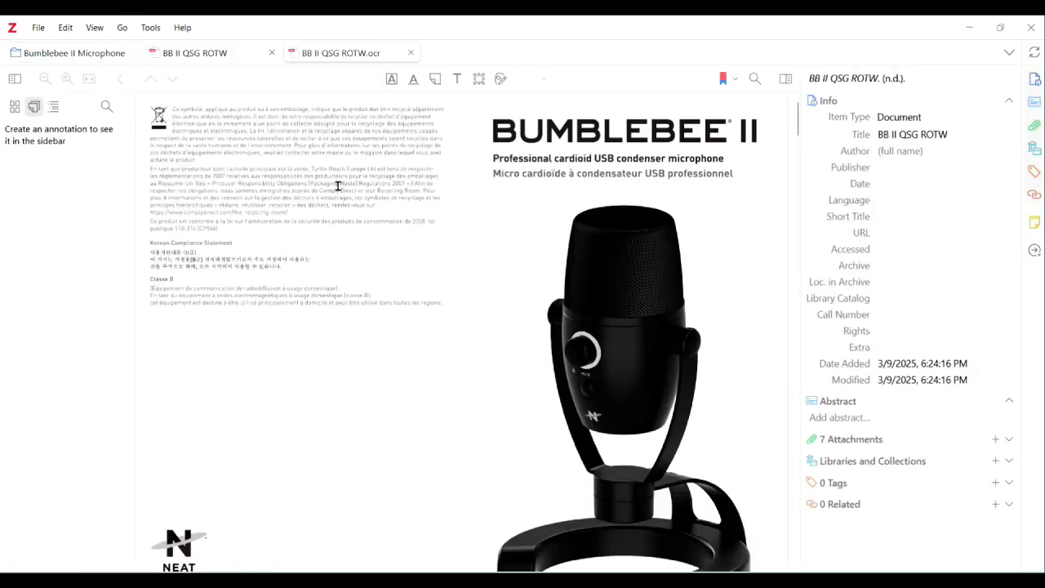
{"action": "scroll", "coordinate": [542, 183], "scroll_direction": "down", "scroll_amount": 10}
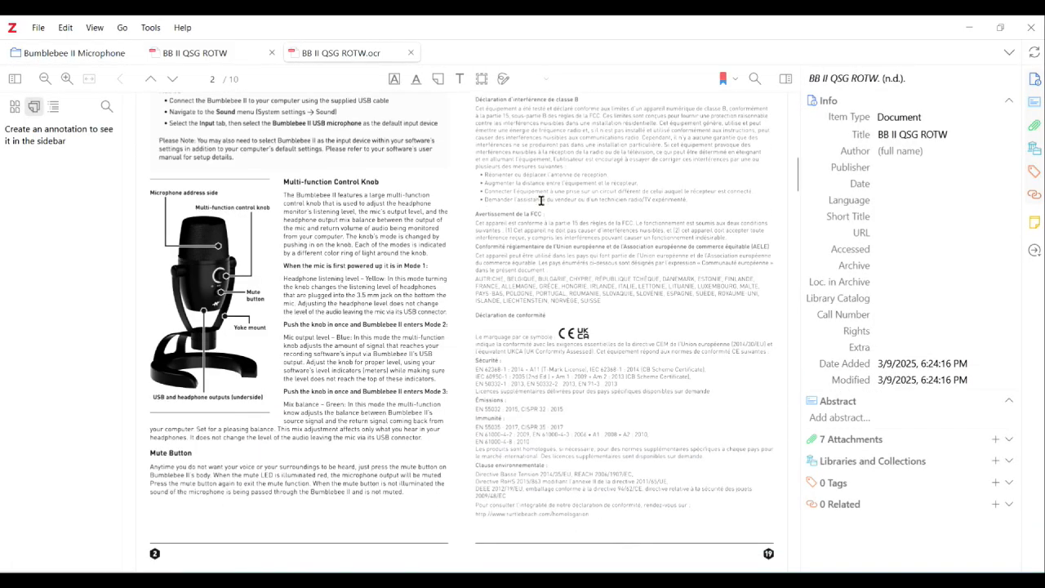
{"action": "mouse_move", "coordinate": [324, 208]}
{"action": "left_mouse_down"}
{"action": "mouse_move", "coordinate": [351, 223]}
{"action": "mouse_move", "coordinate": [337, 240]}
{"action": "left_mouse_up"}
{"action": "triple_click", "coordinate": [351, 177]}
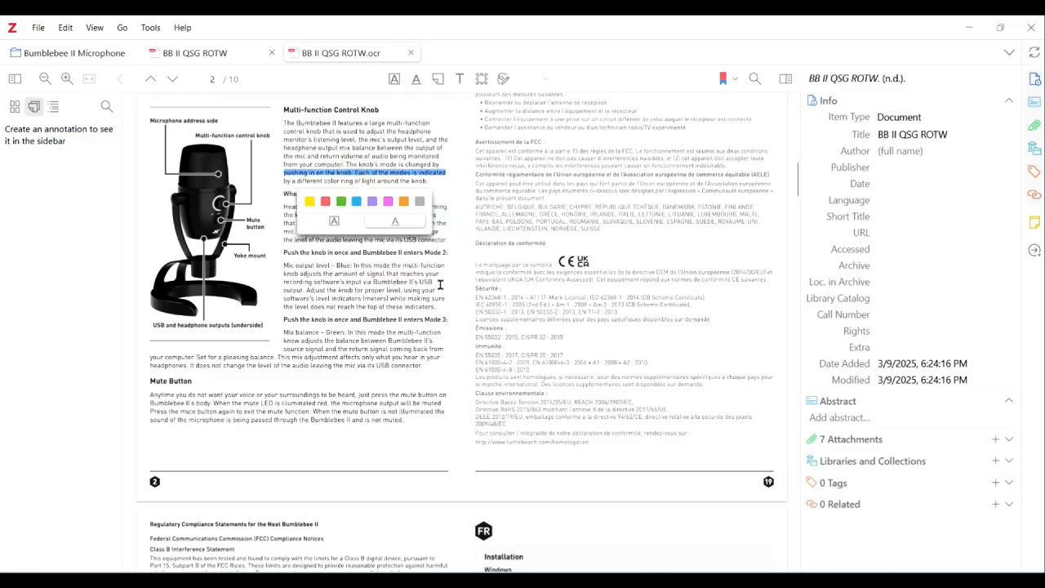